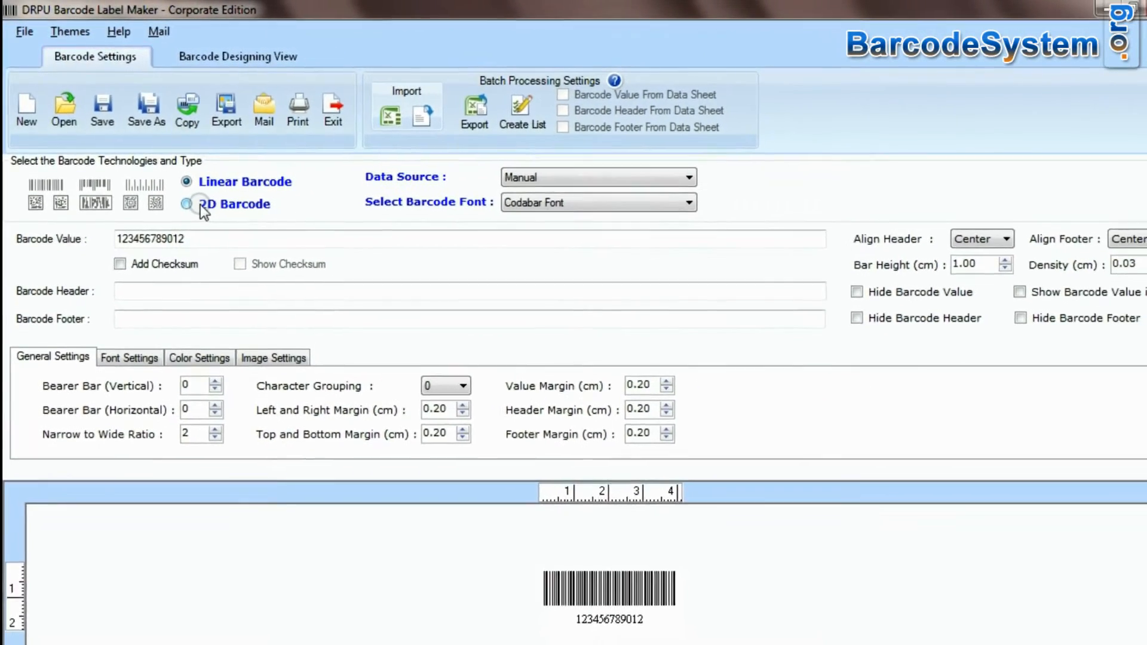
{"action": "left_click", "coordinate": [187, 205]}
{"action": "left_click", "coordinate": [598, 202]}
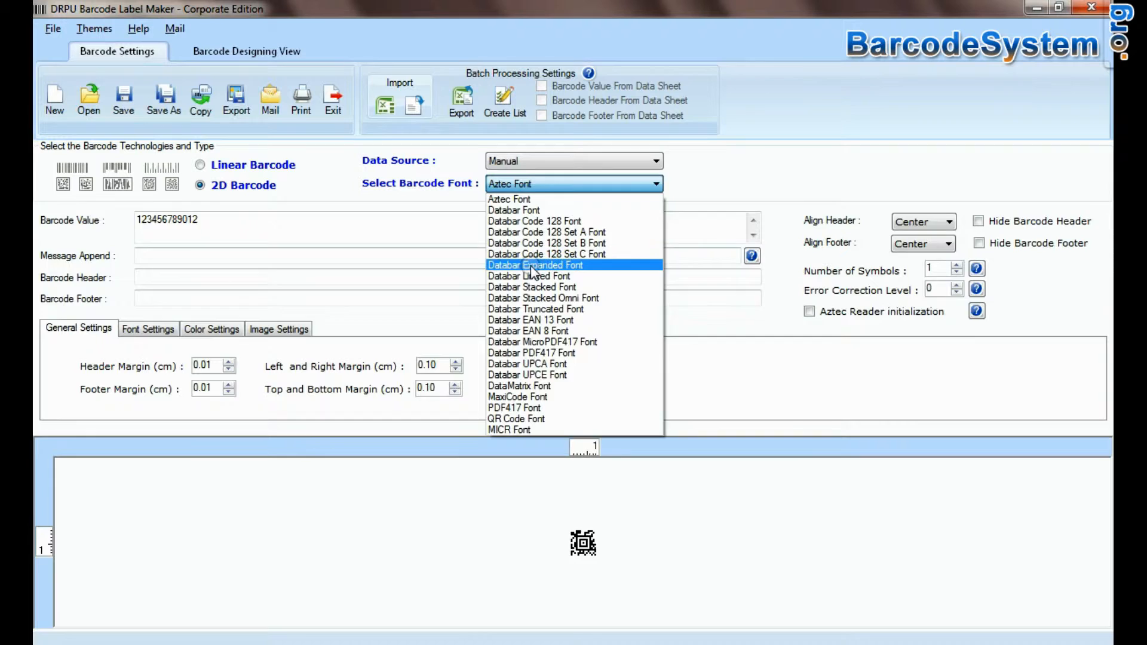
{"action": "left_click", "coordinate": [534, 268]}
{"action": "left_click_drag", "start_coordinate": [260, 218], "coordinate": [125, 218]}
{"action": "type", "text": "7898554112100"}
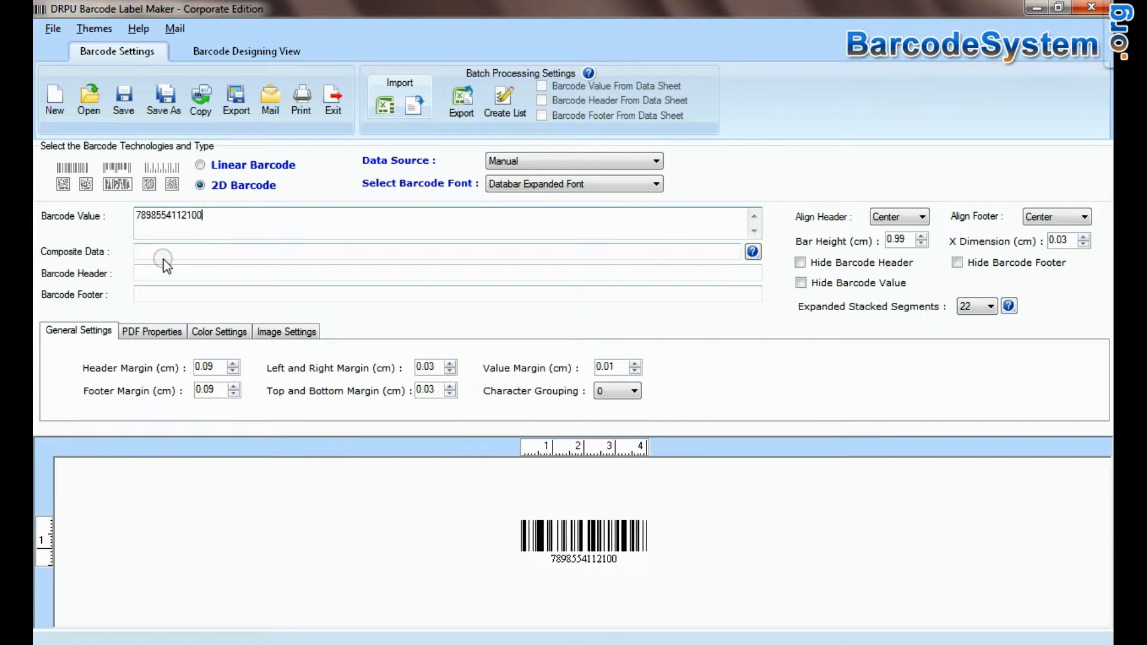
{"action": "left_click", "coordinate": [163, 252]}
{"action": "type", "text": "345678892"}
{"action": "left_click", "coordinate": [224, 272]}
{"action": "type", "text": "Databar Expanded Barcode Font"}
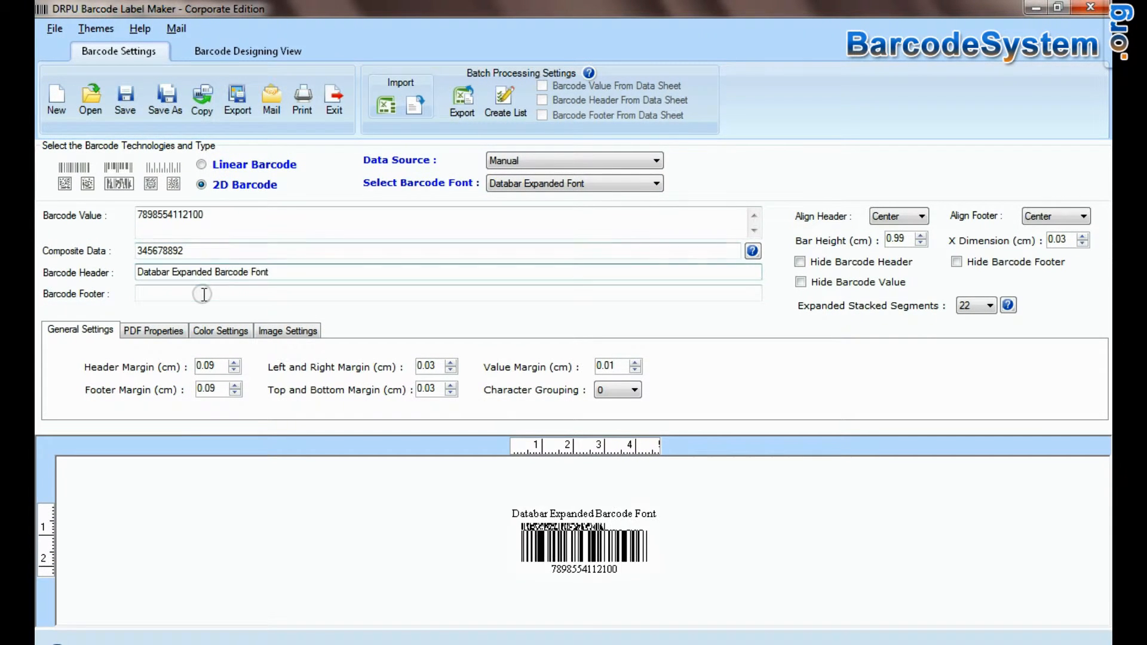
{"action": "left_click", "coordinate": [204, 295]}
{"action": "type", "text": "Designed using DRPU Software"}
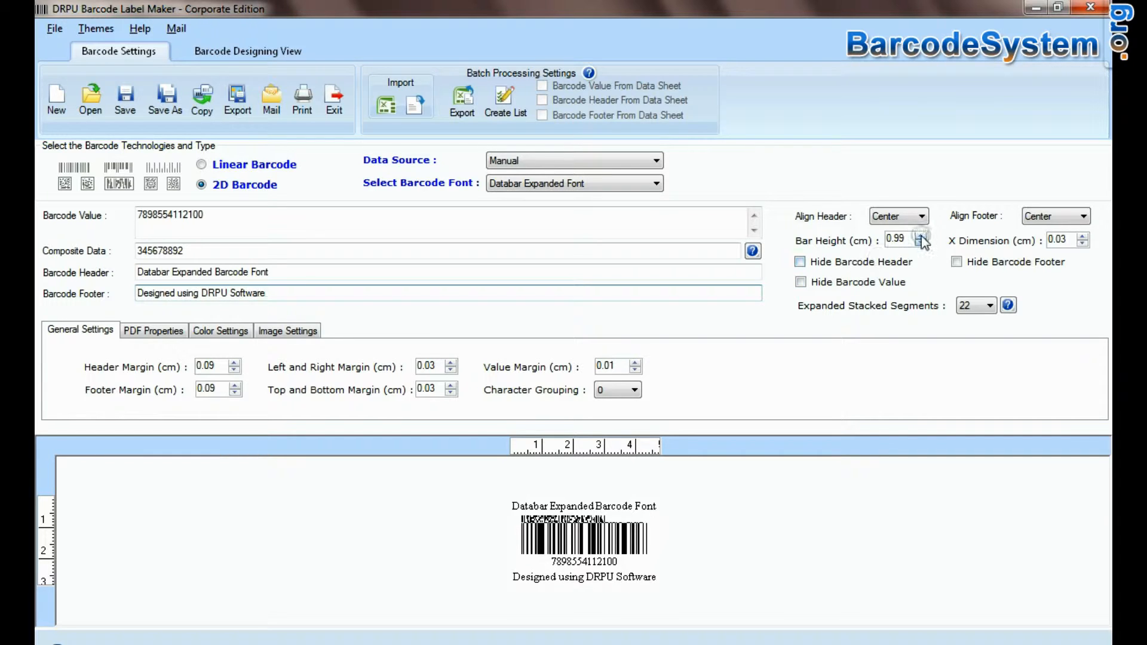
Raise the bar height to 1.29, X dimension to 0.05, and hide the barcode value
{"action": "left_click", "coordinate": [920, 236]}
{"action": "left_click", "coordinate": [921, 236]}
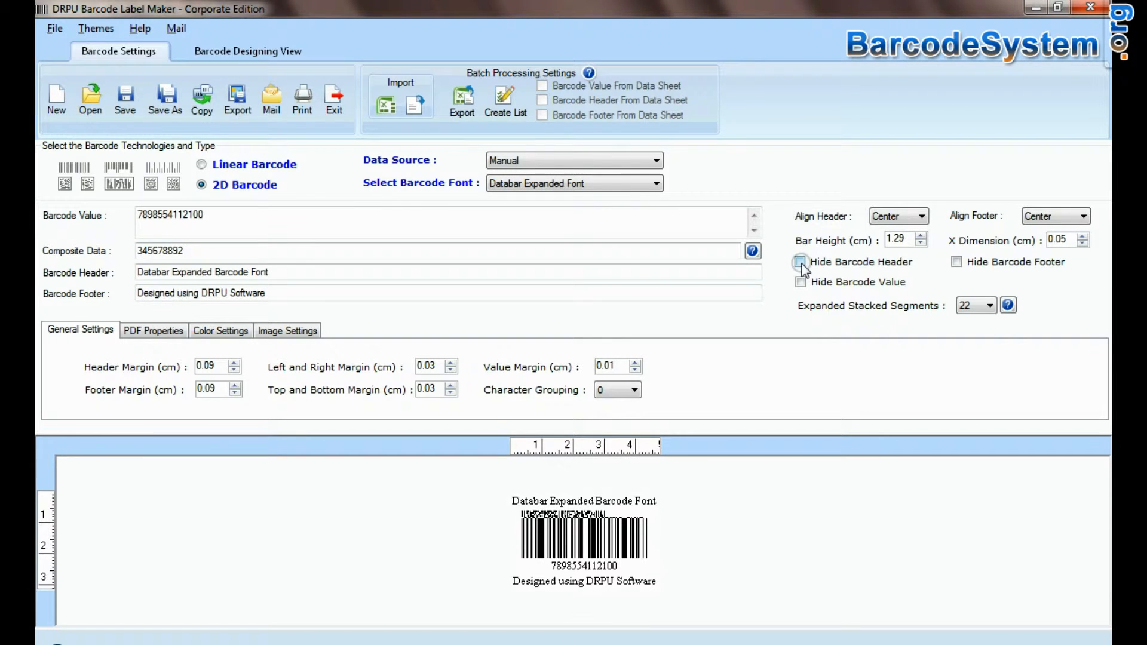
{"action": "left_click", "coordinate": [801, 282]}
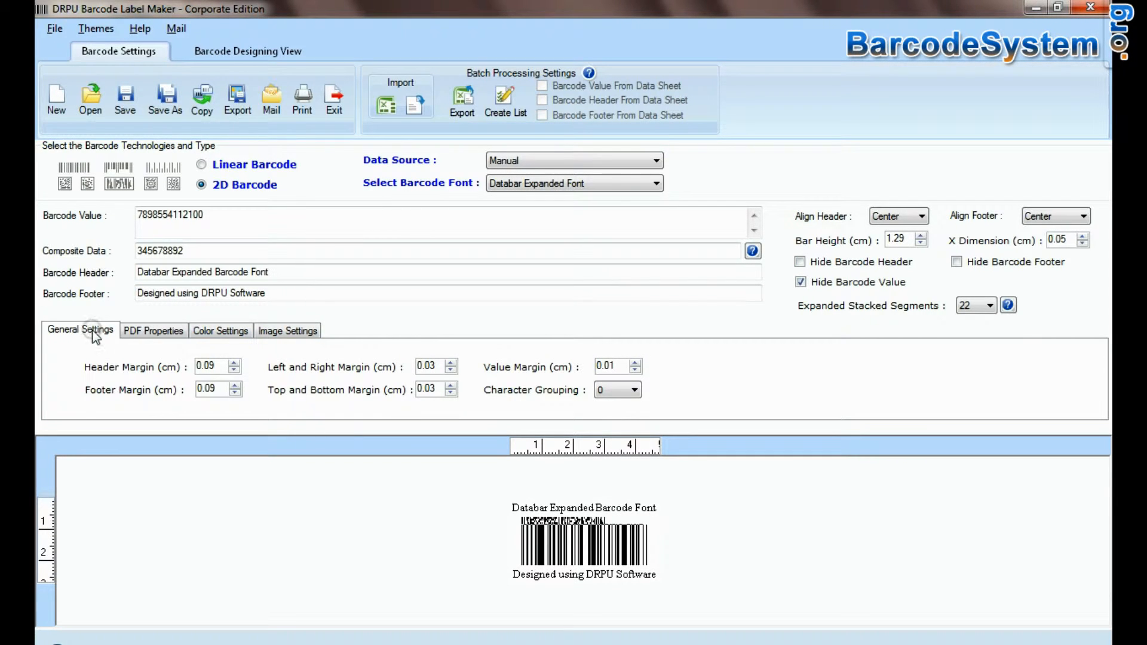
Review the PDF, colour and clipboard image settings, leaving the orientation at 0
{"action": "left_click", "coordinate": [152, 330]}
{"action": "left_click", "coordinate": [220, 331]}
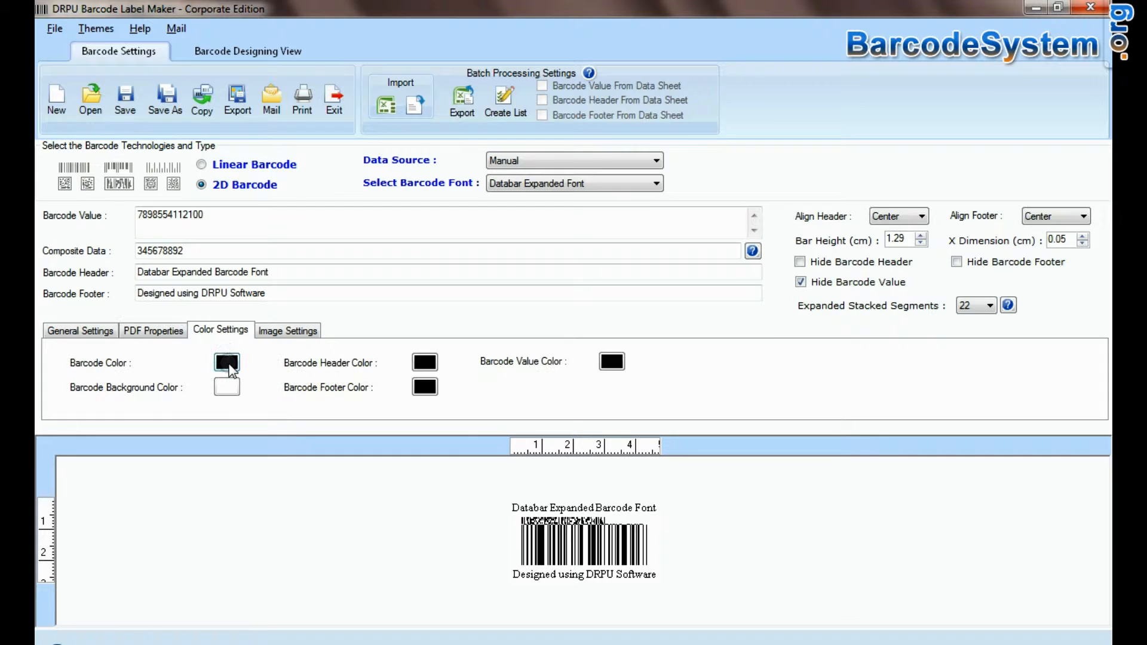
{"action": "left_click", "coordinate": [227, 387]}
{"action": "left_click", "coordinate": [409, 385]}
{"action": "left_click", "coordinate": [287, 331]}
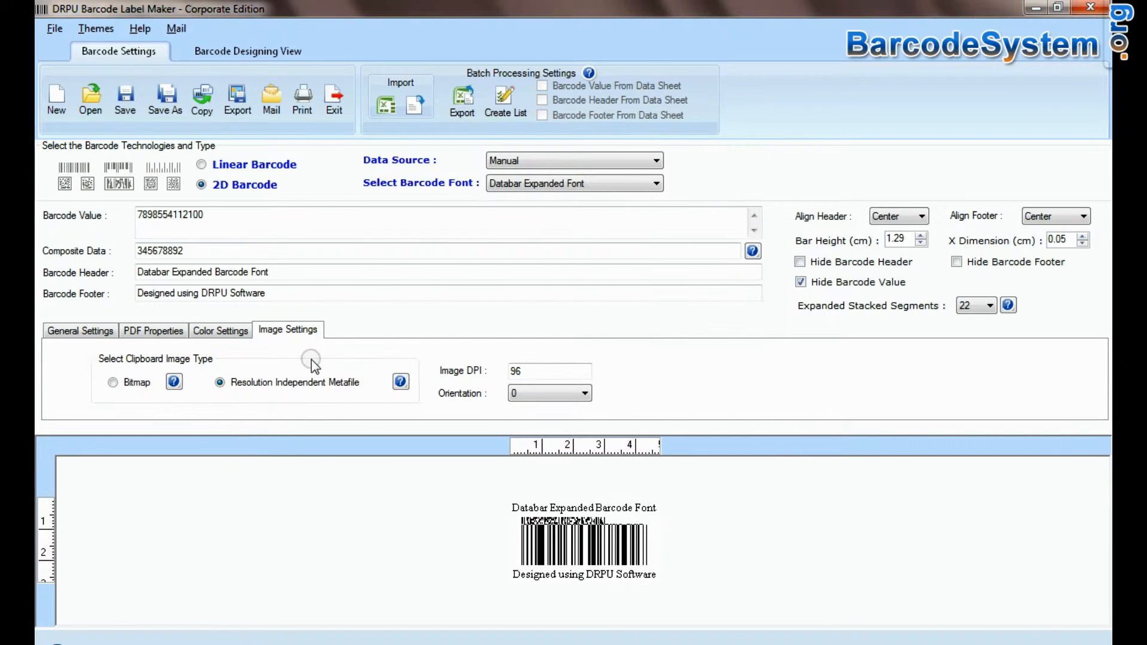
{"action": "left_click", "coordinate": [522, 395]}
{"action": "left_click", "coordinate": [523, 395]}
{"action": "left_click", "coordinate": [522, 407]}
In the designing view, make the card a rounded rectangle 72 by 50 mm
{"action": "left_click", "coordinate": [222, 53]}
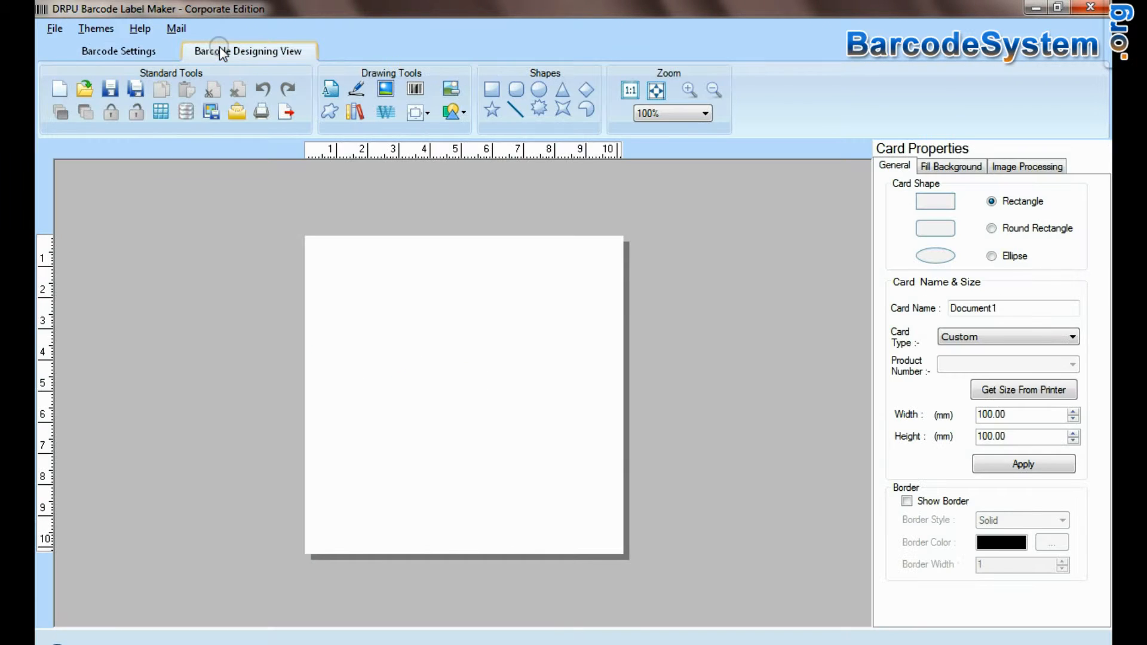
{"action": "left_click", "coordinate": [991, 227]}
{"action": "double_click", "coordinate": [996, 412]}
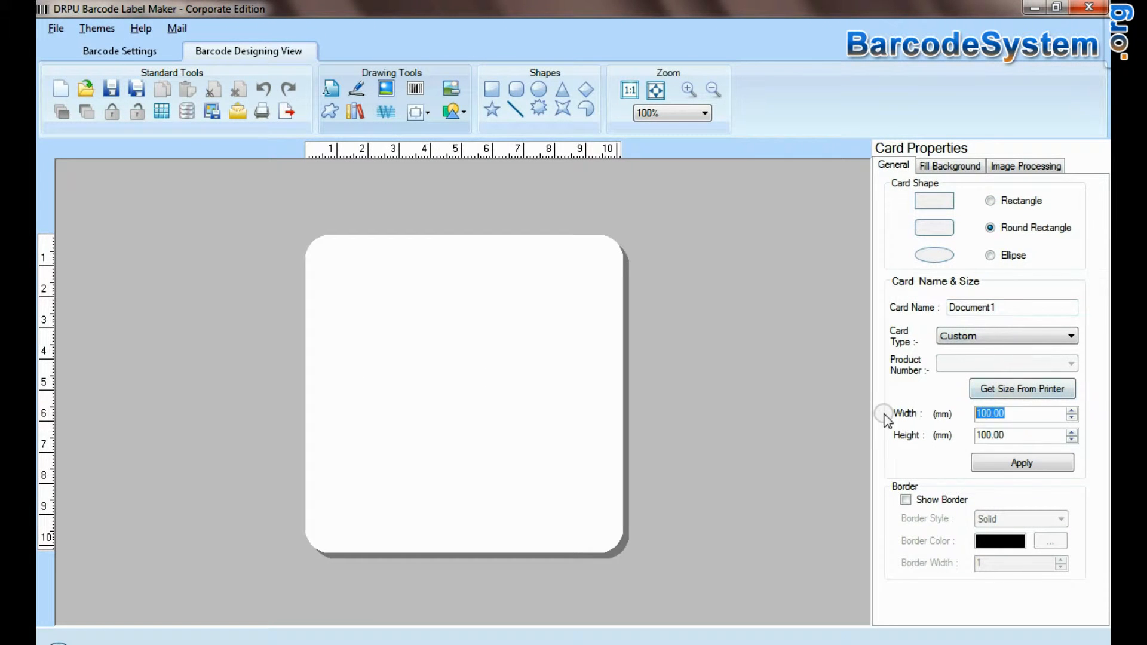
{"action": "double_click", "coordinate": [1011, 436]}
{"action": "left_click", "coordinate": [1022, 463]}
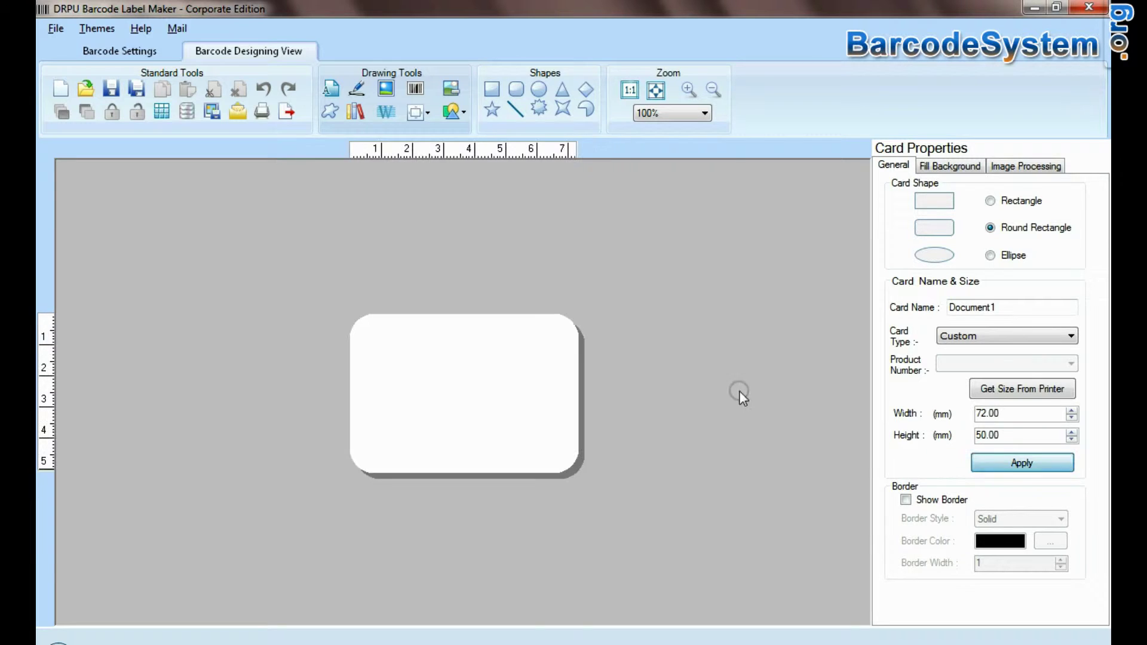
Place a barcode on the card and set it to 2D Databar Expanded
{"action": "left_click", "coordinate": [466, 391]}
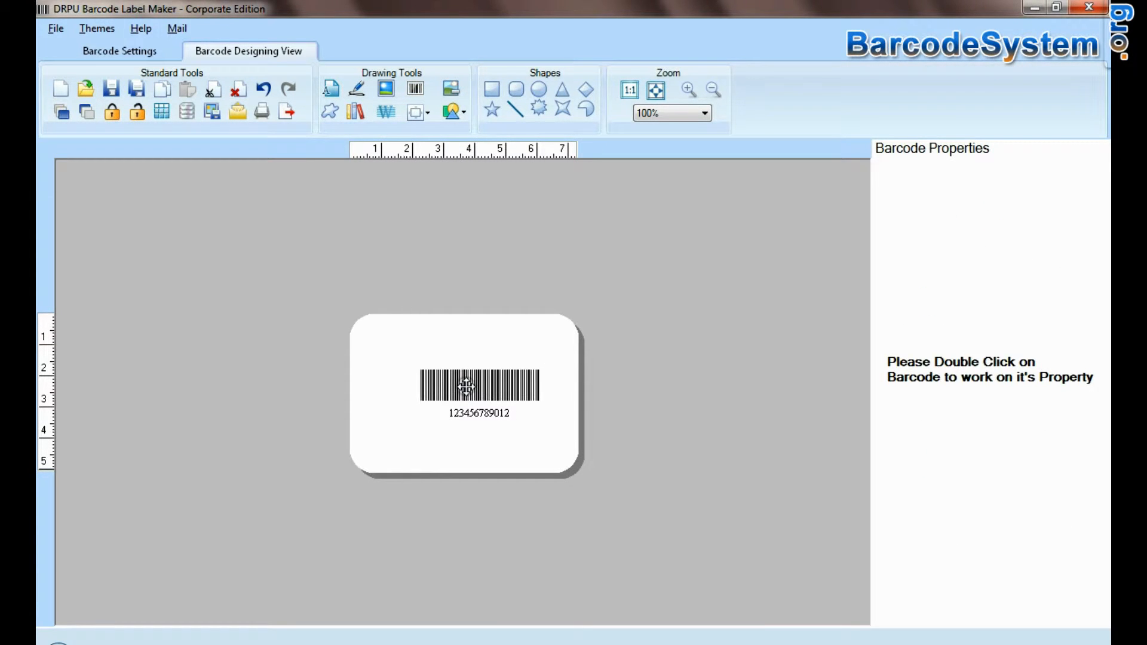
{"action": "double_click", "coordinate": [466, 387]}
{"action": "left_click", "coordinate": [414, 120]}
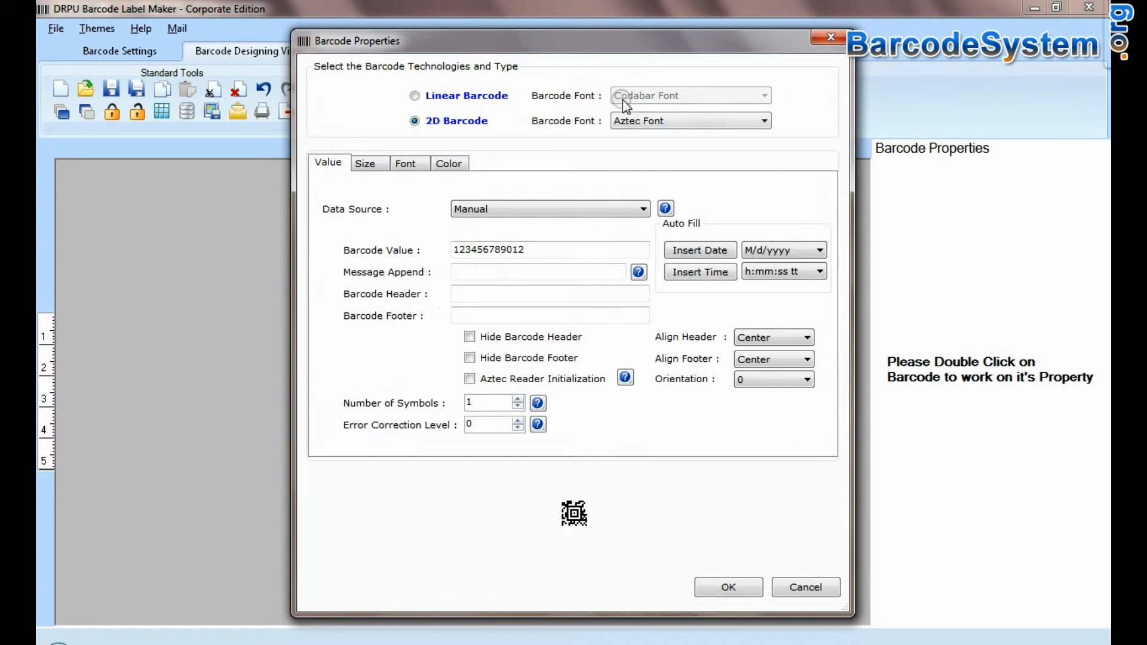
{"action": "left_click", "coordinate": [690, 121]}
{"action": "left_click", "coordinate": [669, 202]}
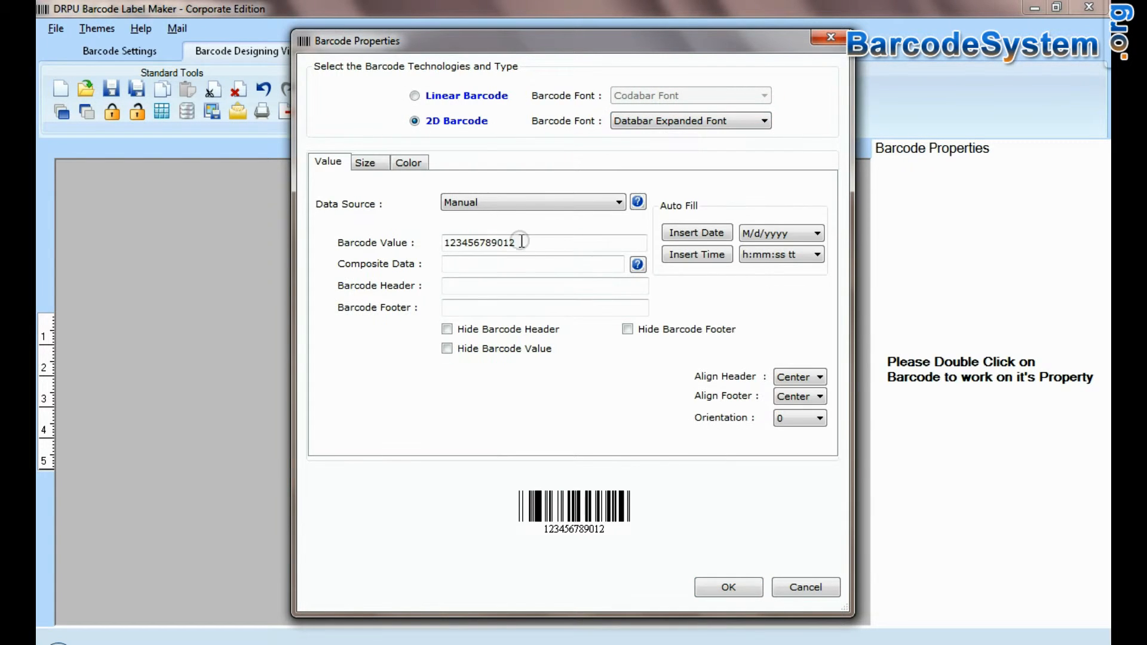
Enter the barcode value, composite data and footer, and hide the printed value
{"action": "left_click_drag", "start_coordinate": [557, 242], "coordinate": [417, 246]}
{"action": "type", "text": "7898554112100"}
{"action": "left_click", "coordinate": [484, 264]}
{"action": "type", "text": "456789"}
{"action": "left_click", "coordinate": [486, 285]}
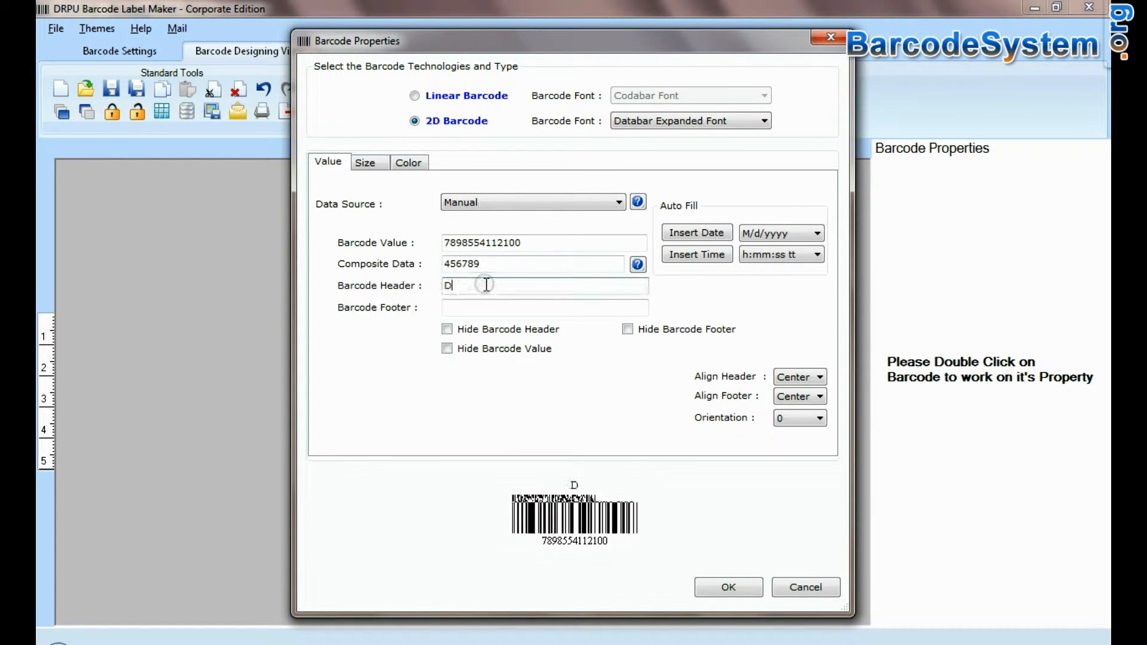
{"action": "type", "text": "Databar Expanded Barcode Font"}
{"action": "left_click", "coordinate": [484, 307]}
{"action": "type", "text": "Designed using DRPU Software"}
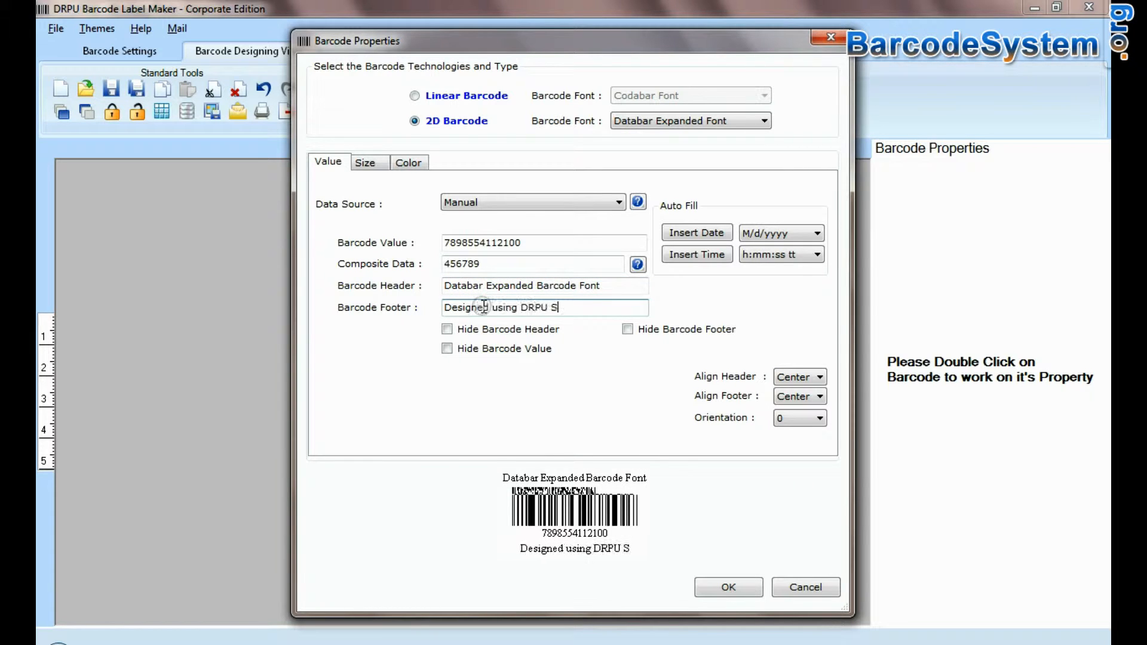
{"action": "left_click", "coordinate": [448, 348]}
Raise the bar height and X dimension, leave the colour unchanged, and confirm the properties
{"action": "left_click", "coordinate": [365, 163]}
{"action": "left_click", "coordinate": [571, 225]}
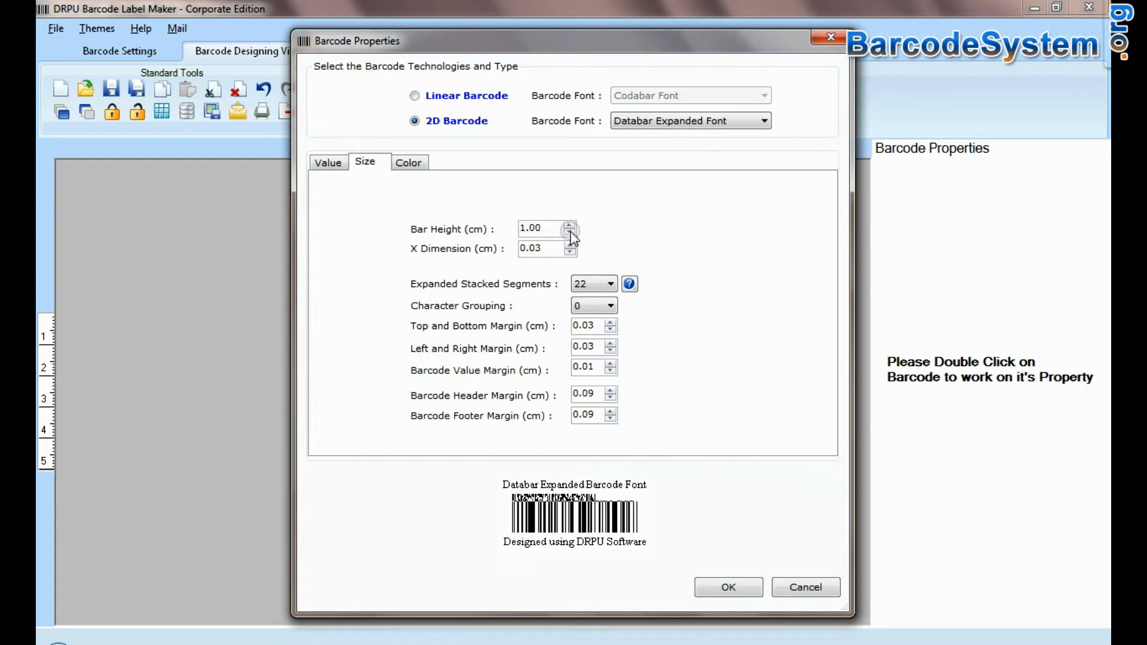
{"action": "left_click", "coordinate": [570, 224]}
{"action": "left_click", "coordinate": [570, 243]}
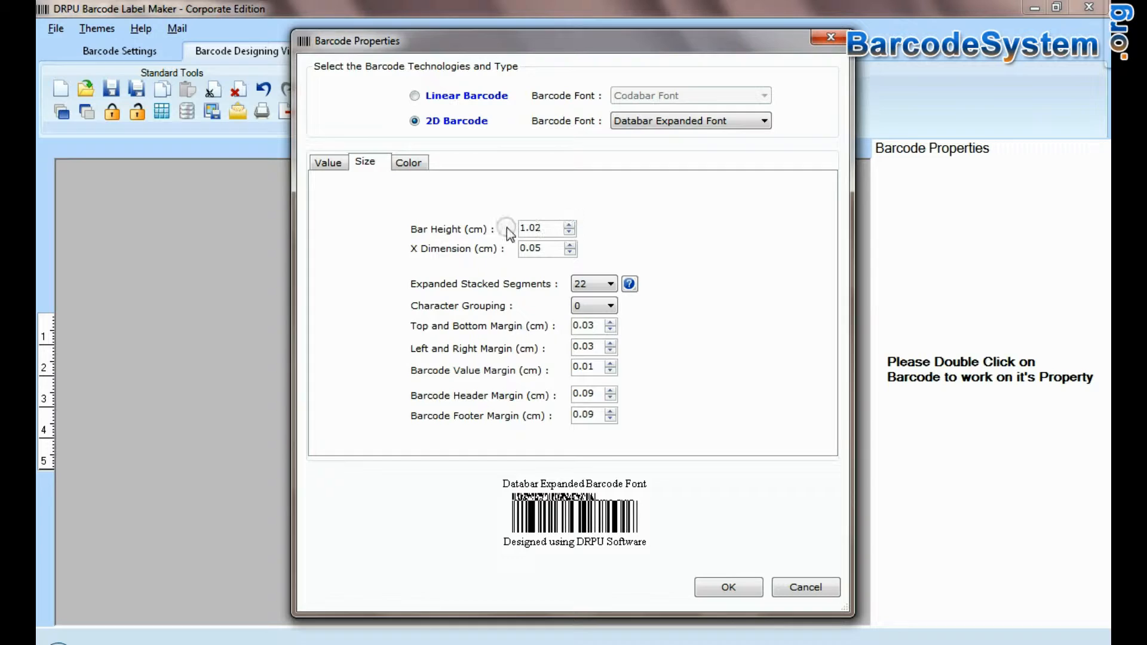
{"action": "left_click", "coordinate": [408, 163]}
{"action": "left_click", "coordinate": [574, 258]}
{"action": "left_click", "coordinate": [416, 378]}
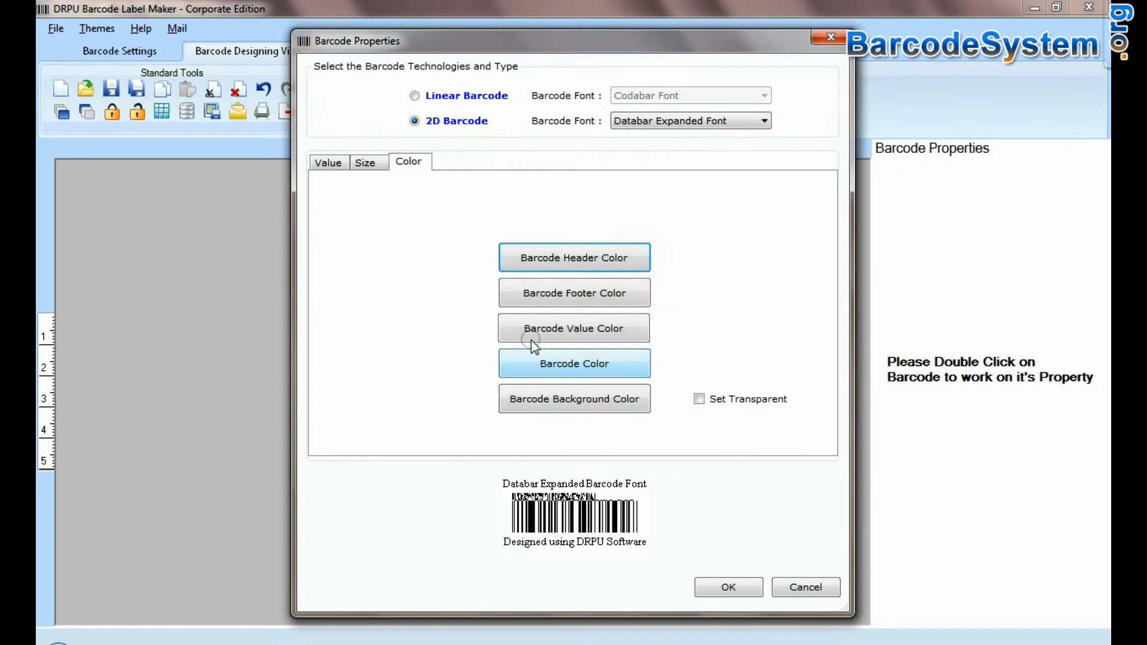
{"action": "left_click", "coordinate": [728, 587]}
Add a 'Sample of:' heading above the barcode and make its font bold
{"action": "left_click", "coordinate": [441, 345]}
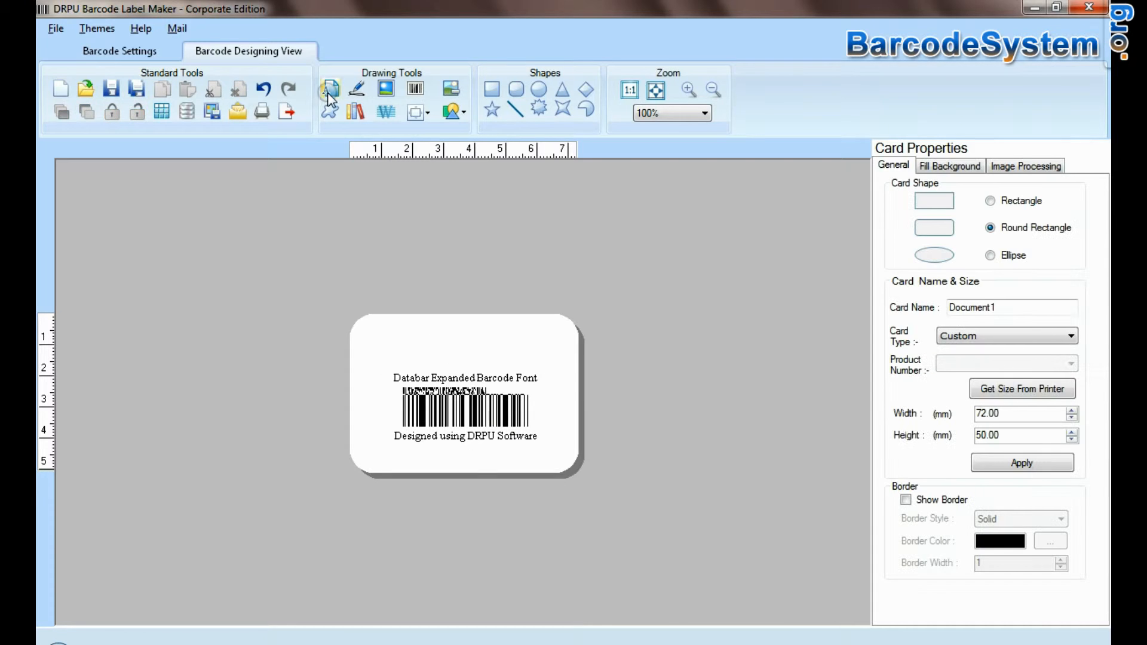
{"action": "left_click", "coordinate": [330, 89]}
{"action": "left_click", "coordinate": [462, 345]}
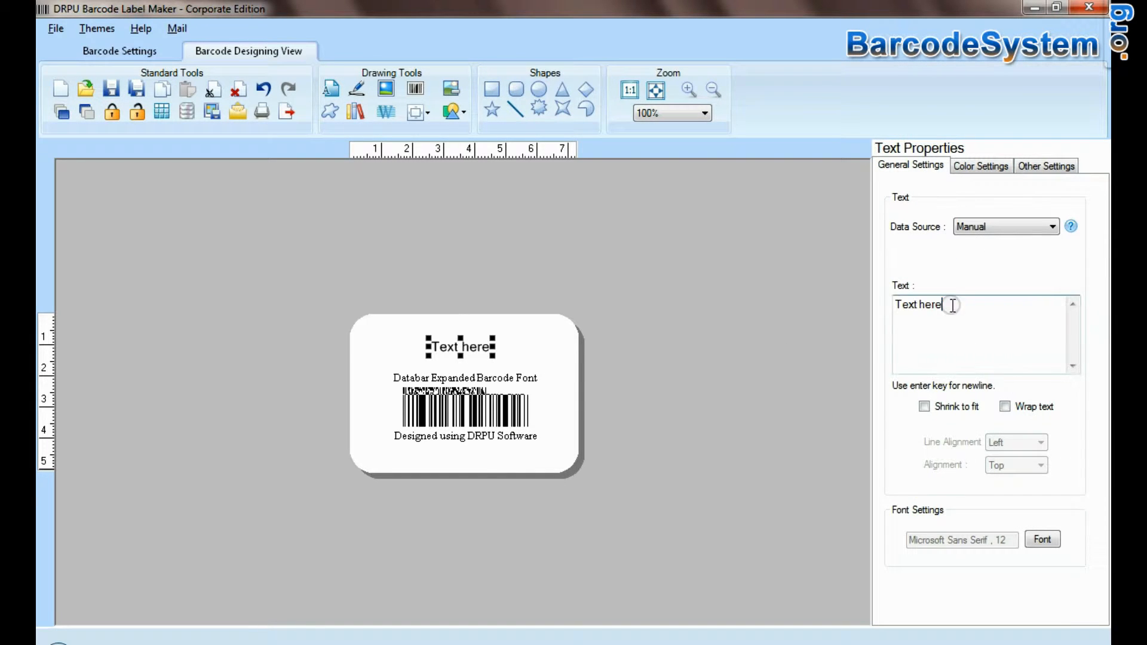
{"action": "double_click", "coordinate": [919, 304]}
{"action": "type", "text": "Sample of:"}
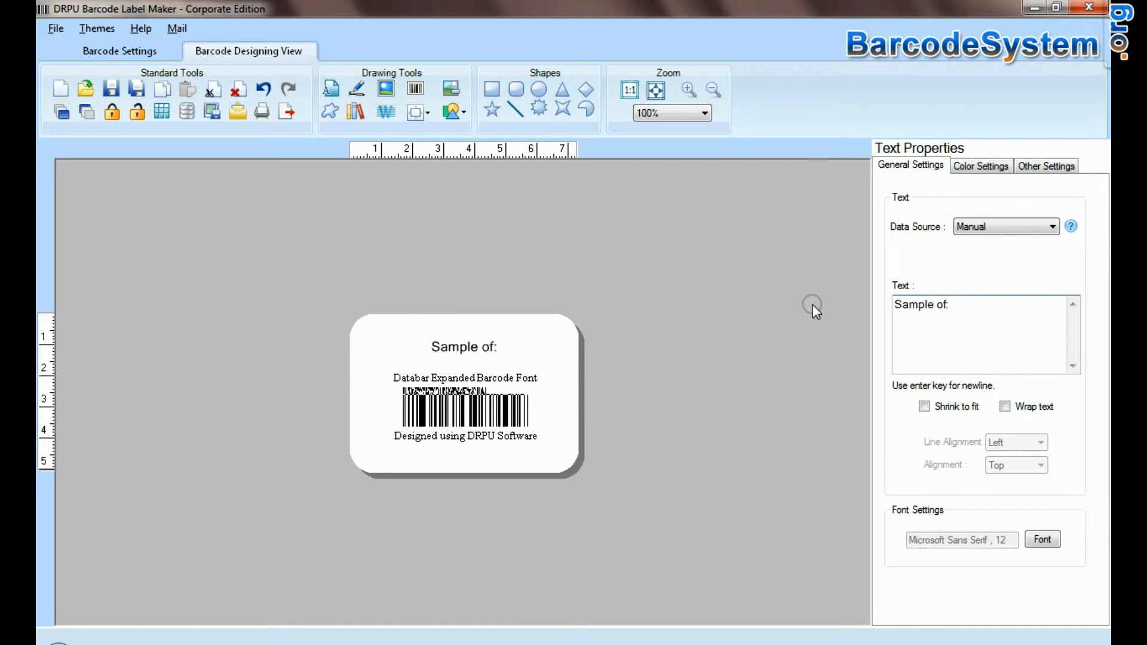
{"action": "left_click", "coordinate": [1042, 540]}
{"action": "left_click", "coordinate": [547, 219]}
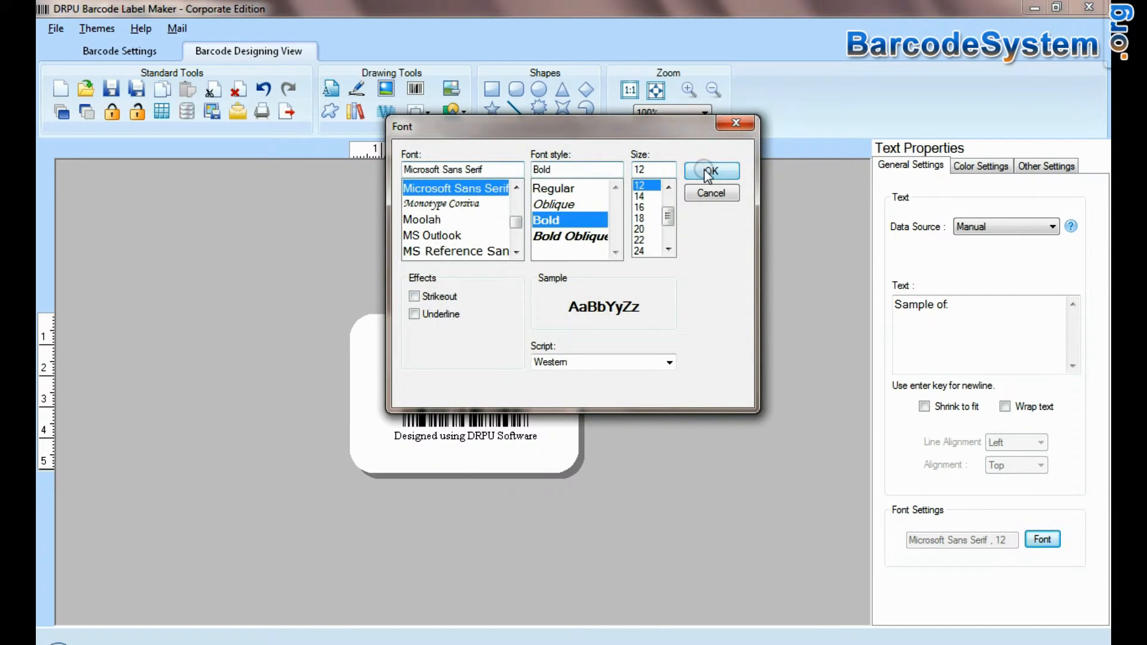
{"action": "left_click", "coordinate": [709, 173]}
{"action": "left_click", "coordinate": [461, 347]}
{"action": "left_click", "coordinate": [521, 340]}
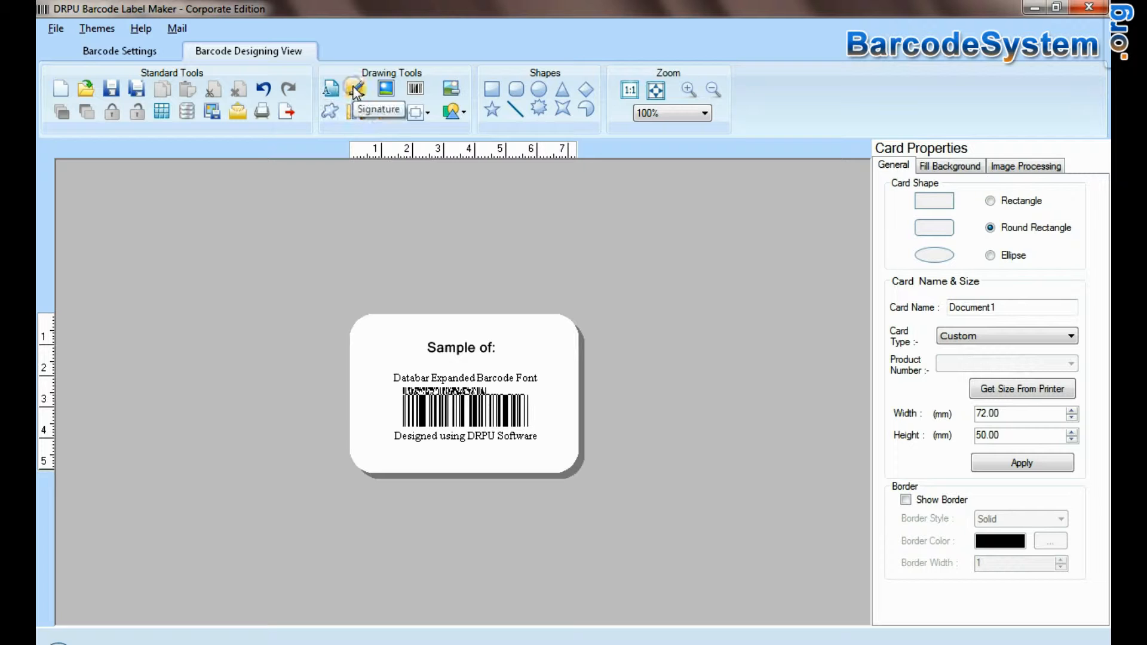
Try cropping a picture around the person icon, then cancel inserting it
{"action": "left_click", "coordinate": [401, 110]}
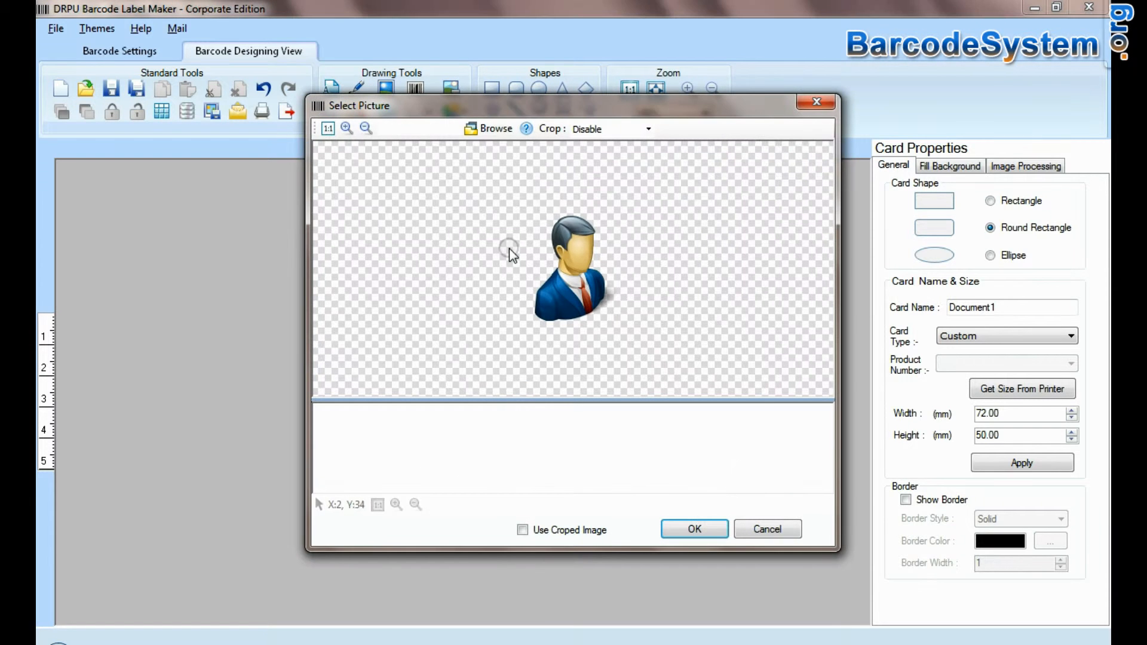
{"action": "left_click", "coordinate": [609, 128]}
{"action": "left_click", "coordinate": [597, 154]}
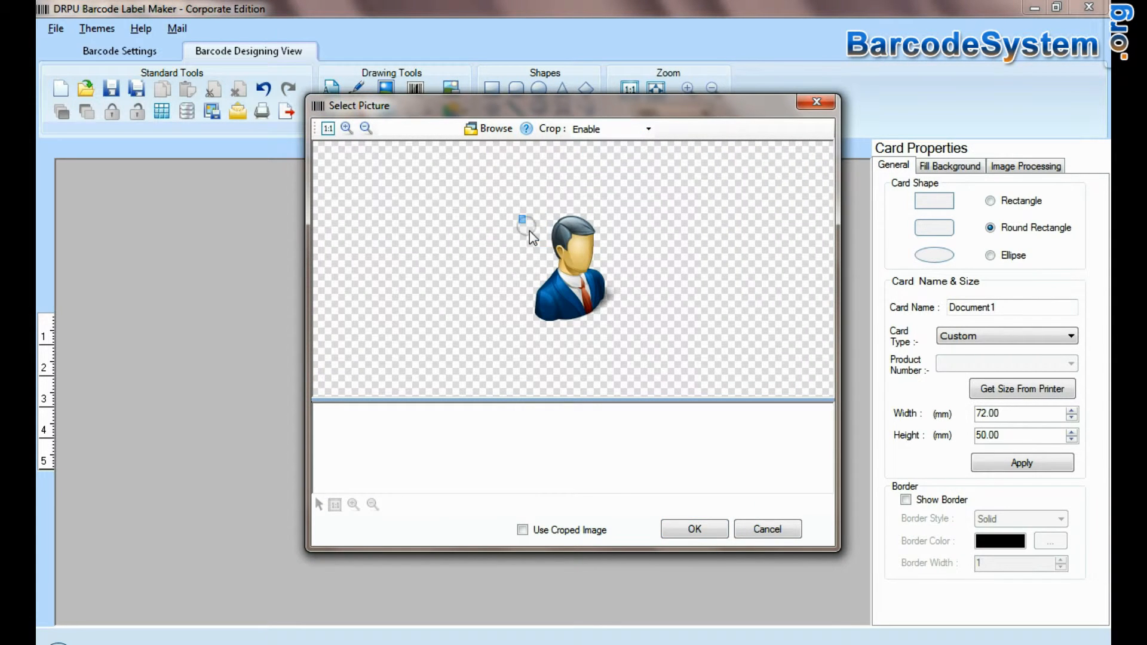
{"action": "left_click_drag", "start_coordinate": [521, 215], "coordinate": [628, 323]}
{"action": "left_click", "coordinate": [763, 531]}
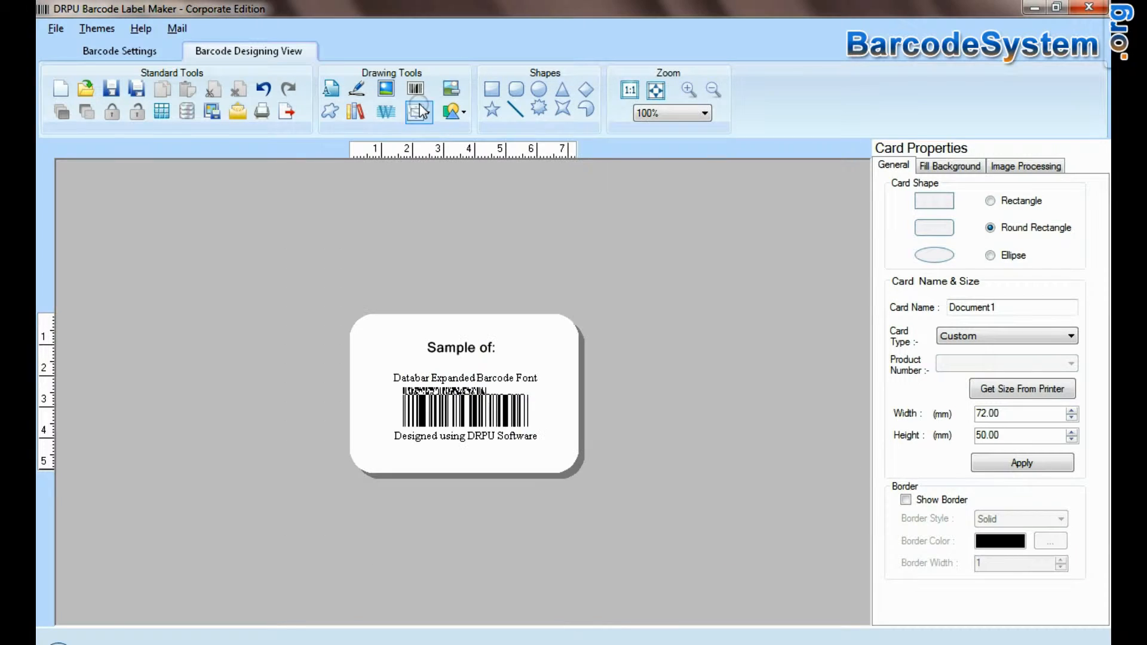
Add a small 2D barcode and move it to the label's top-left corner
{"action": "left_click", "coordinate": [415, 89]}
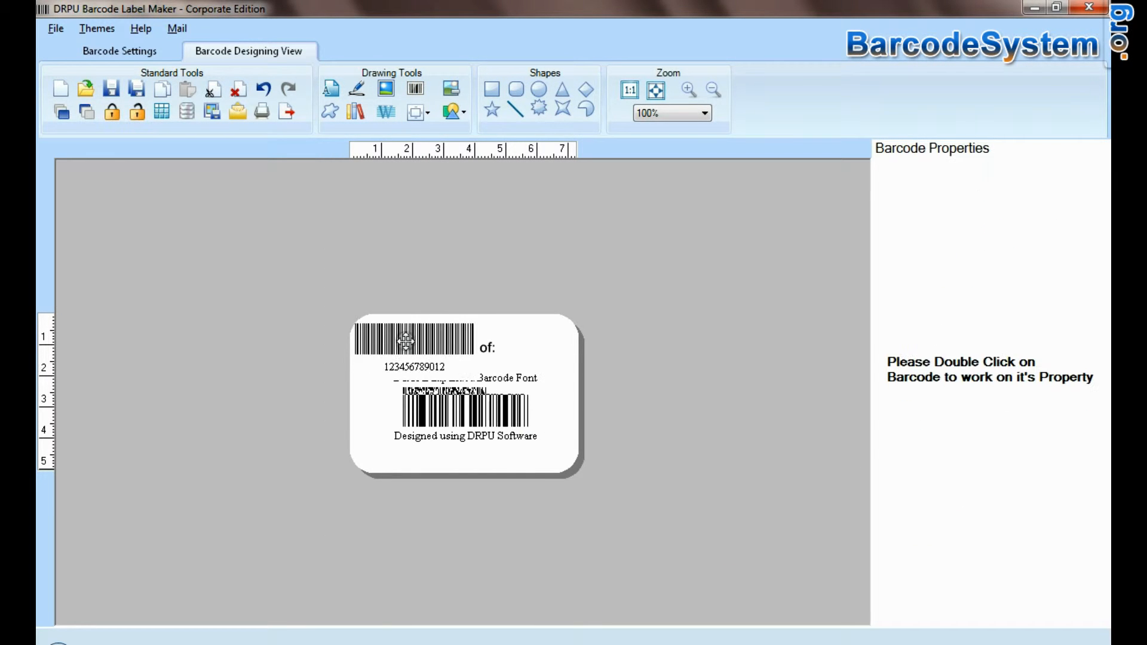
{"action": "left_click_drag", "start_coordinate": [461, 395], "coordinate": [405, 341]}
{"action": "double_click", "coordinate": [411, 338]}
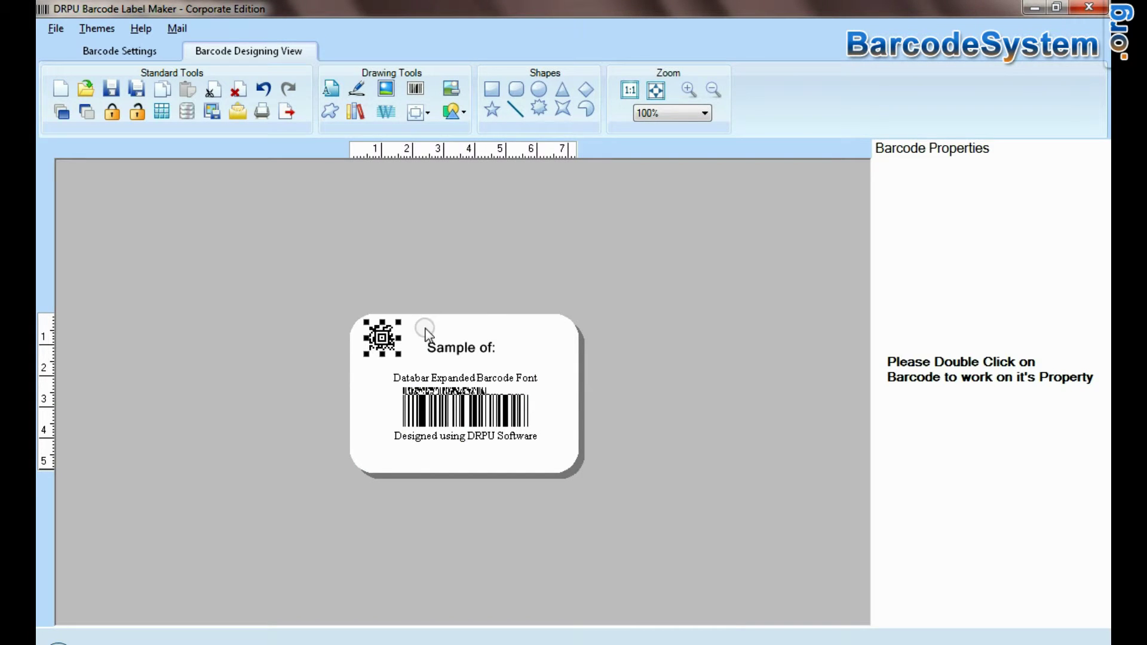
{"action": "left_click", "coordinate": [425, 331]}
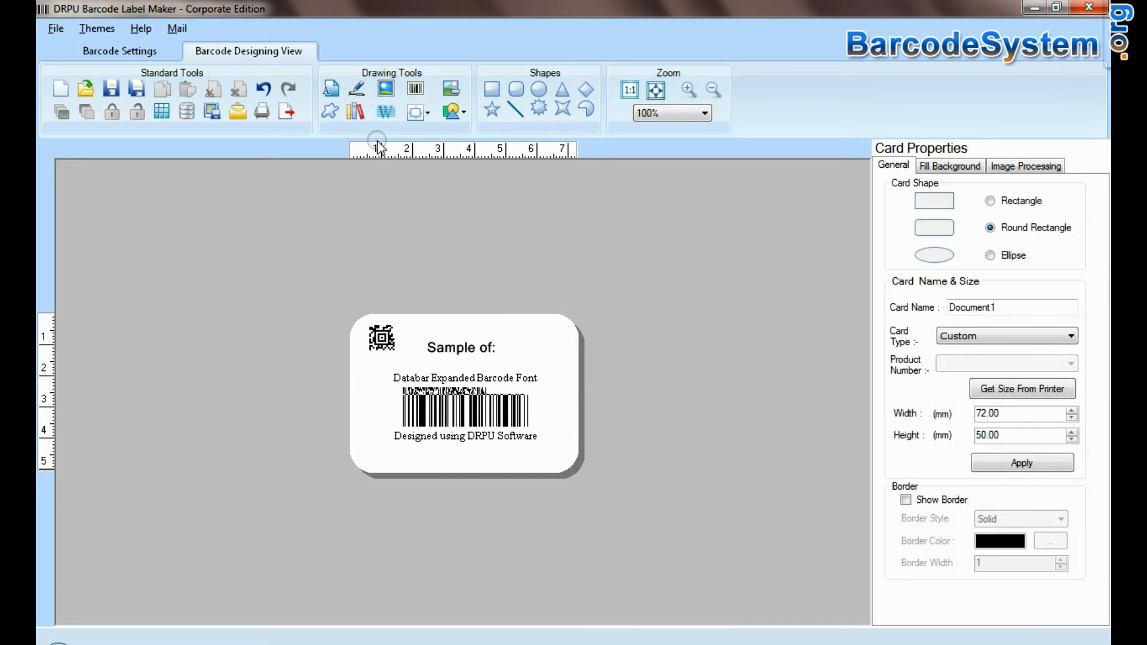
Show the Accountant then Book custom shapes, and cancel out of the image library
{"action": "left_click", "coordinate": [331, 111]}
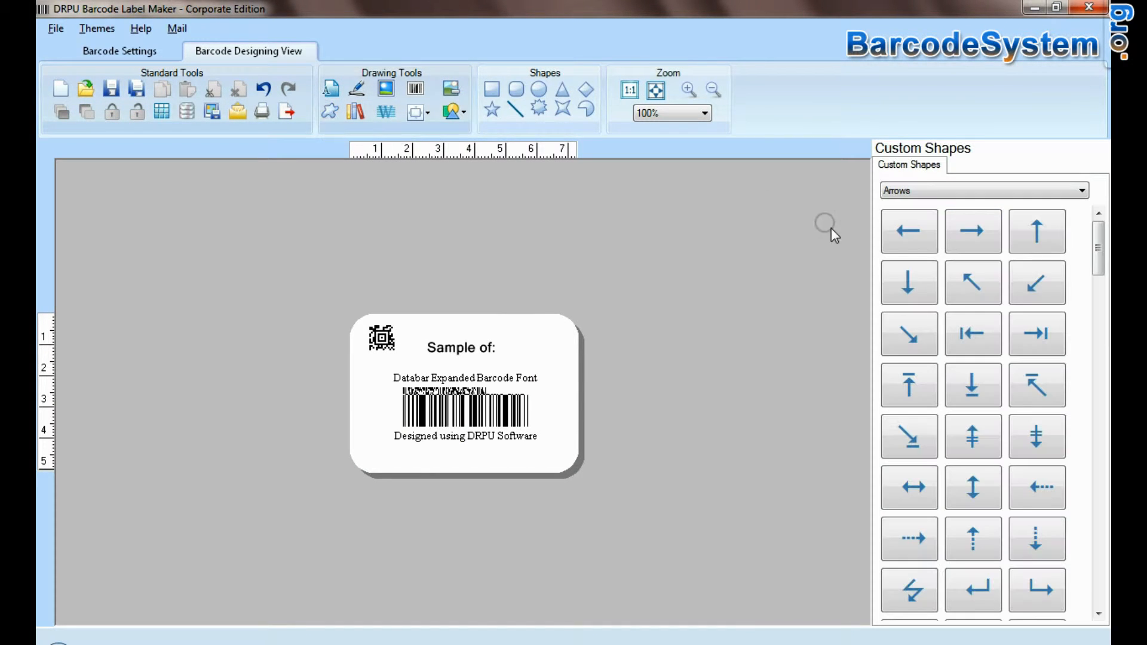
{"action": "left_click", "coordinate": [984, 191]}
{"action": "left_click", "coordinate": [932, 204]}
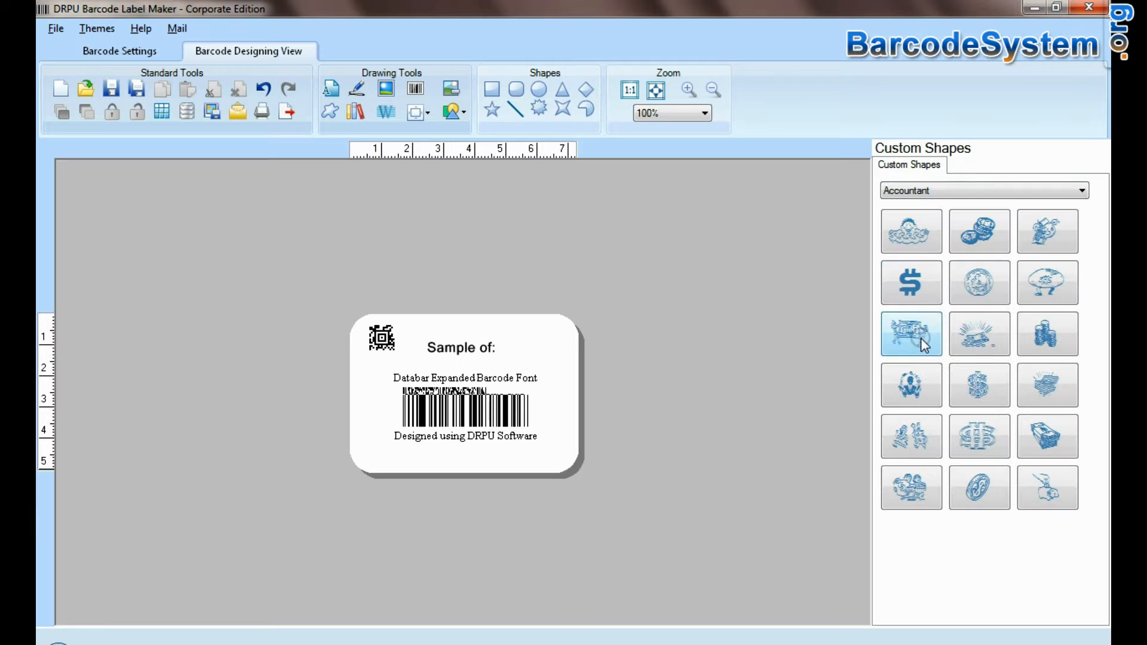
{"action": "left_click", "coordinate": [909, 191]}
{"action": "left_click", "coordinate": [905, 228]}
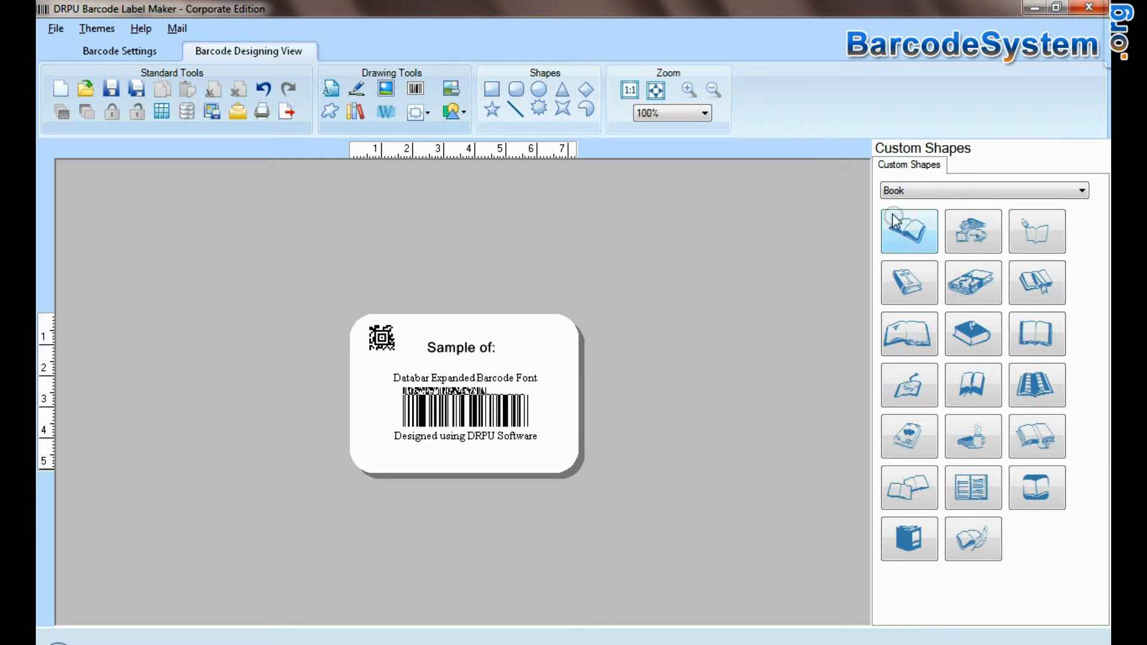
{"action": "left_click", "coordinate": [897, 192]}
{"action": "left_click", "coordinate": [897, 194]}
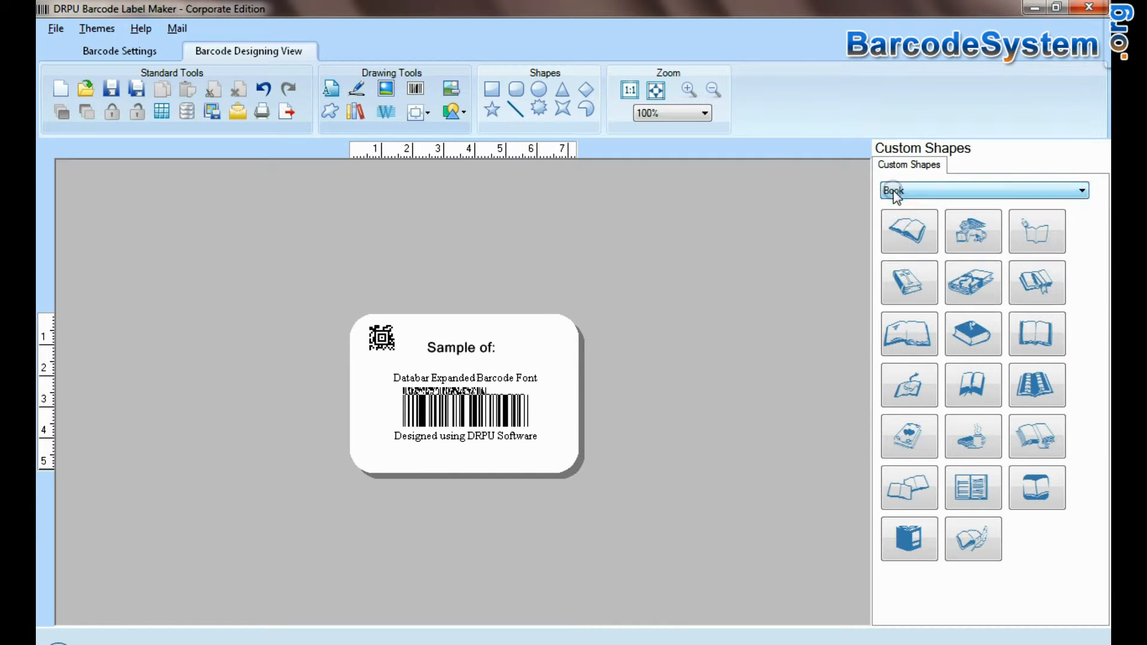
{"action": "left_click", "coordinate": [356, 111]}
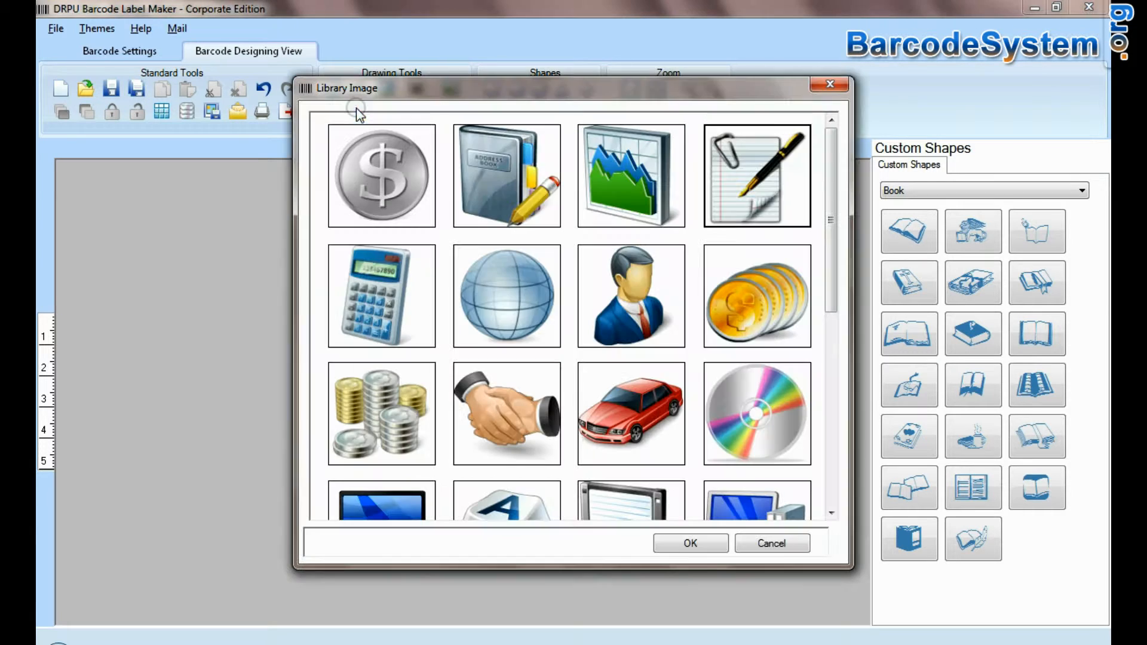
{"action": "left_click_drag", "start_coordinate": [831, 215], "coordinate": [831, 206]}
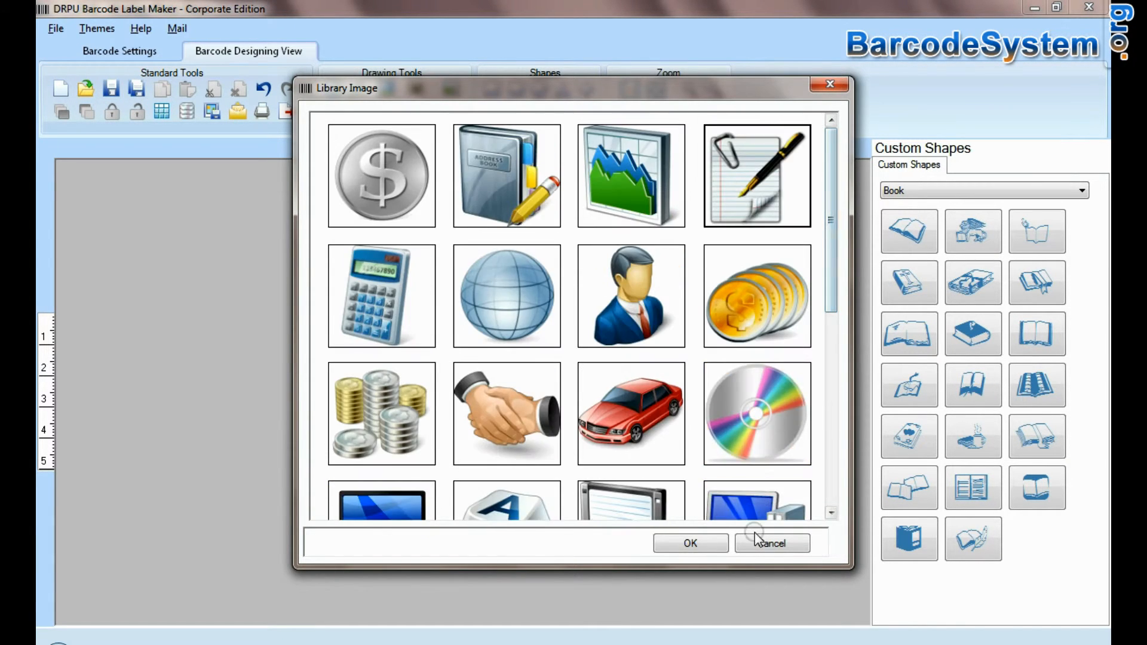
{"action": "left_click", "coordinate": [769, 544]}
Draw a rectangle framing the label's top-left corner and check it at 200% then 100% zoom
{"action": "left_click", "coordinate": [421, 112]}
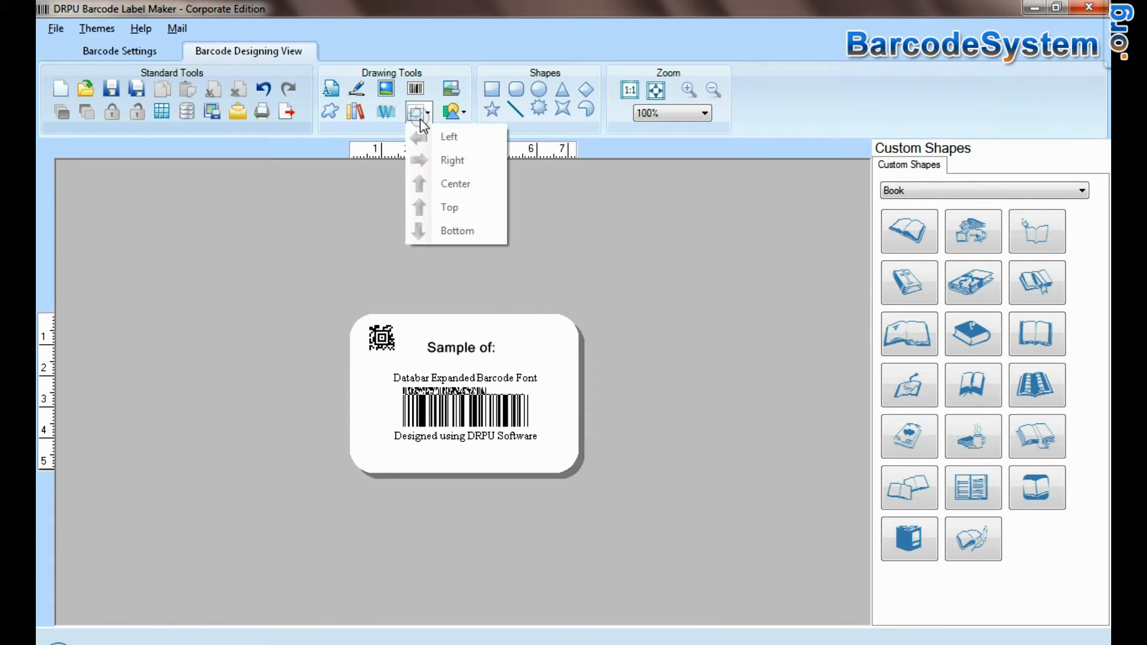
{"action": "left_click", "coordinate": [456, 112]}
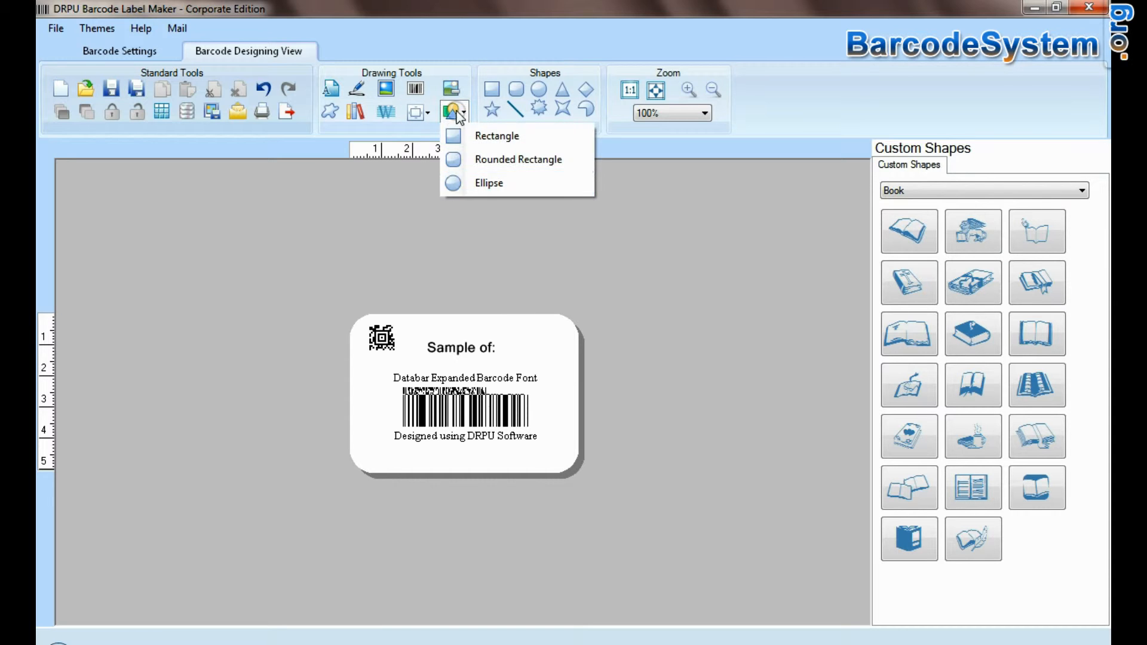
{"action": "left_click", "coordinate": [491, 90]}
{"action": "left_click", "coordinate": [491, 89]}
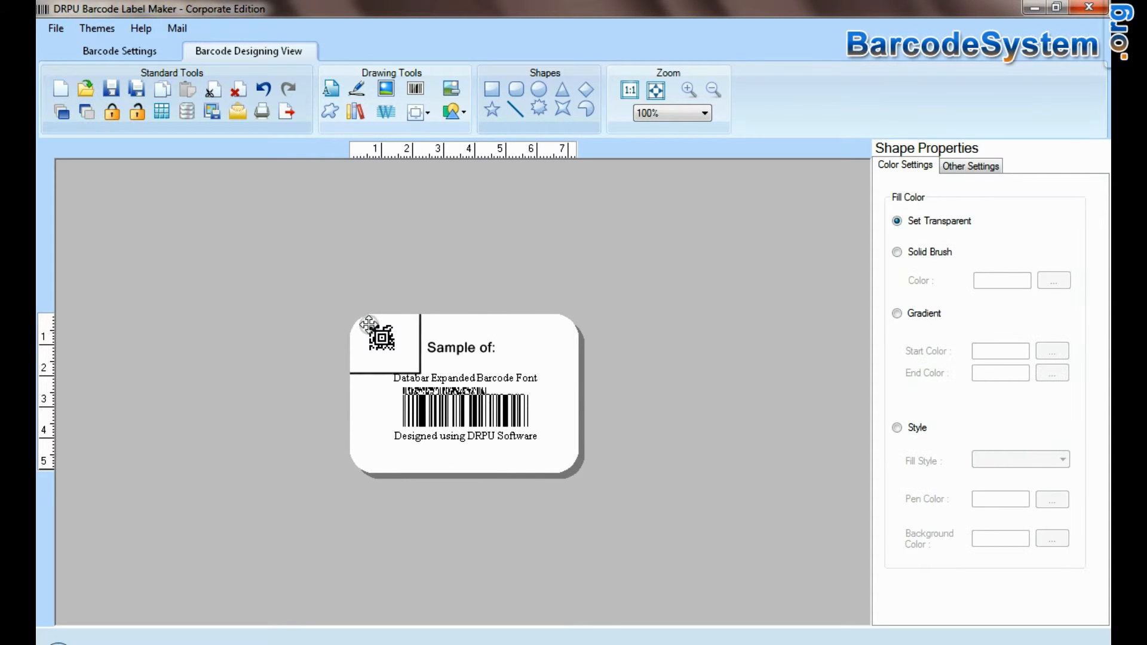
{"action": "left_click_drag", "start_coordinate": [466, 368], "coordinate": [417, 315]}
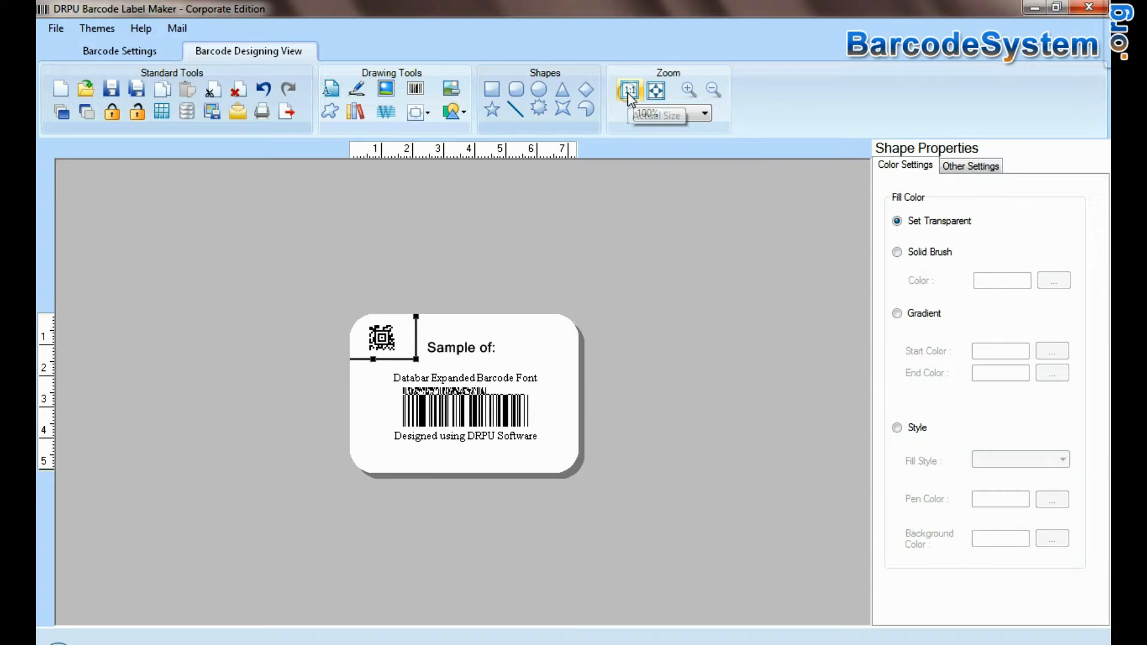
{"action": "left_click", "coordinate": [688, 91]}
{"action": "left_click", "coordinate": [704, 112]}
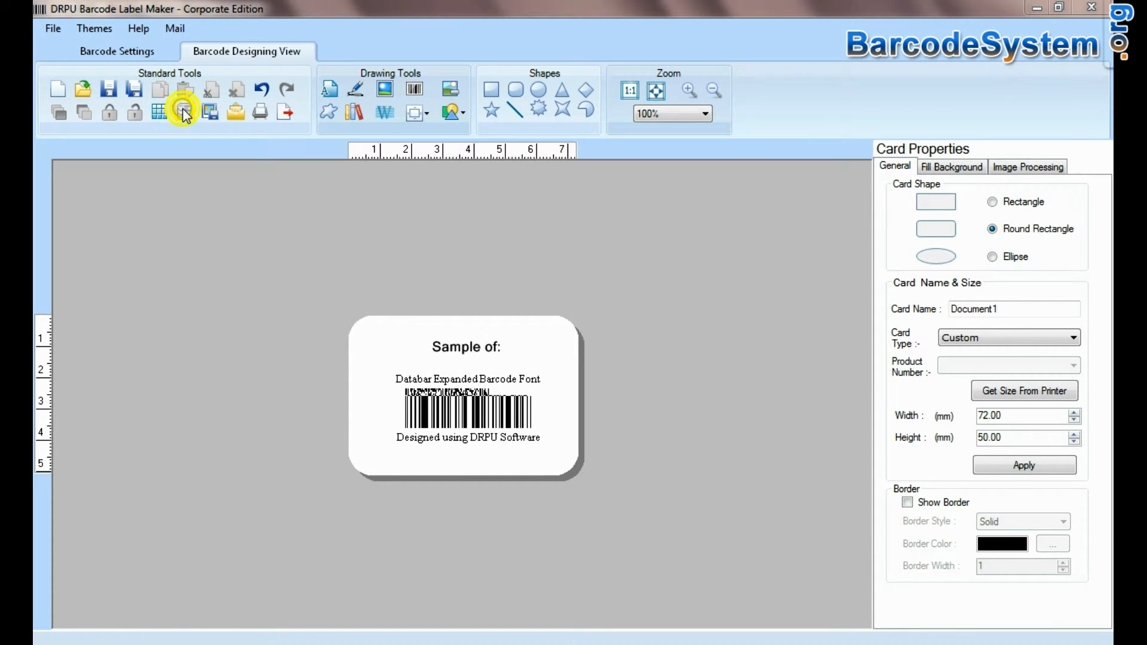
In the batch series manager, generate a sequential Abc1d to Abc10d value list
{"action": "left_click", "coordinate": [183, 112]}
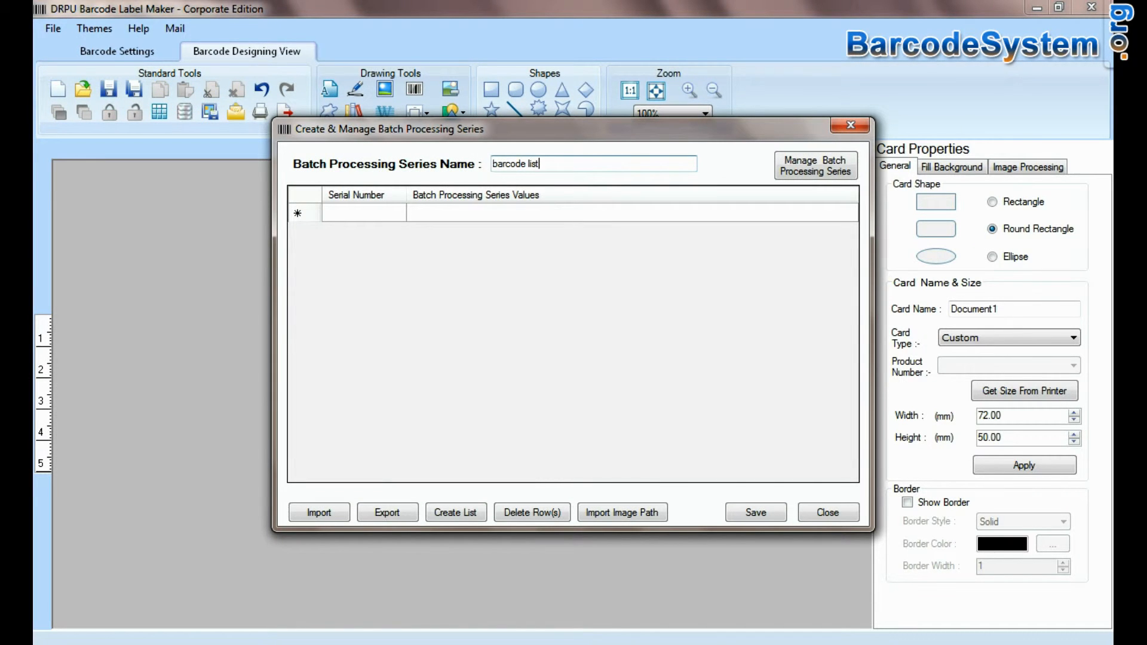
{"action": "left_click", "coordinate": [455, 513]}
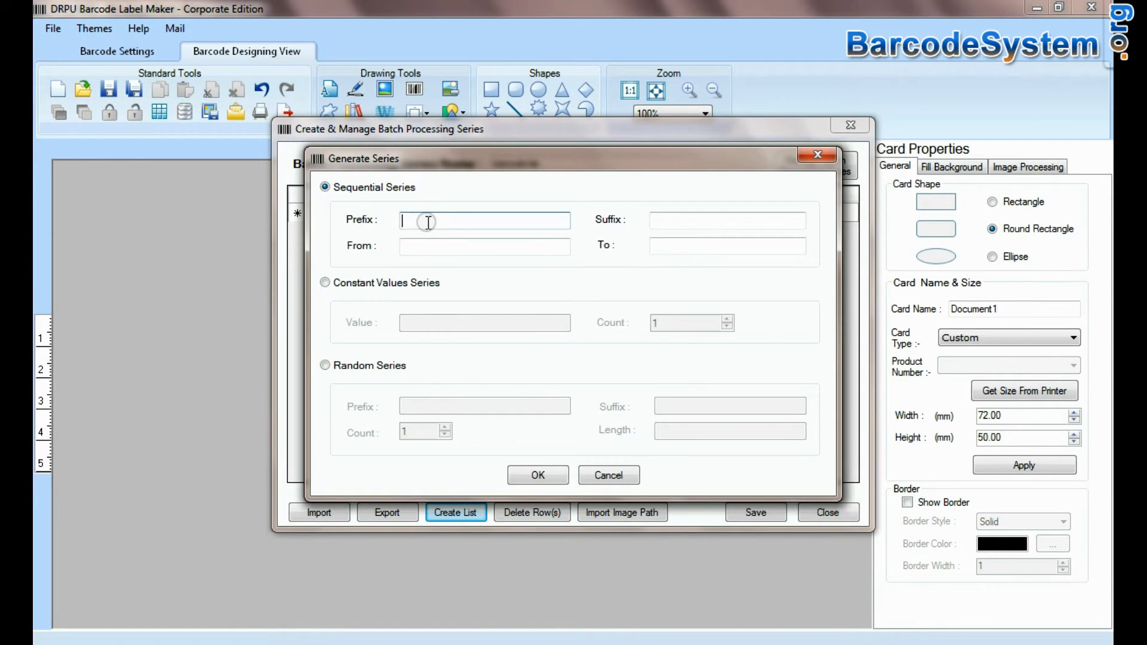
{"action": "left_click", "coordinate": [682, 221]}
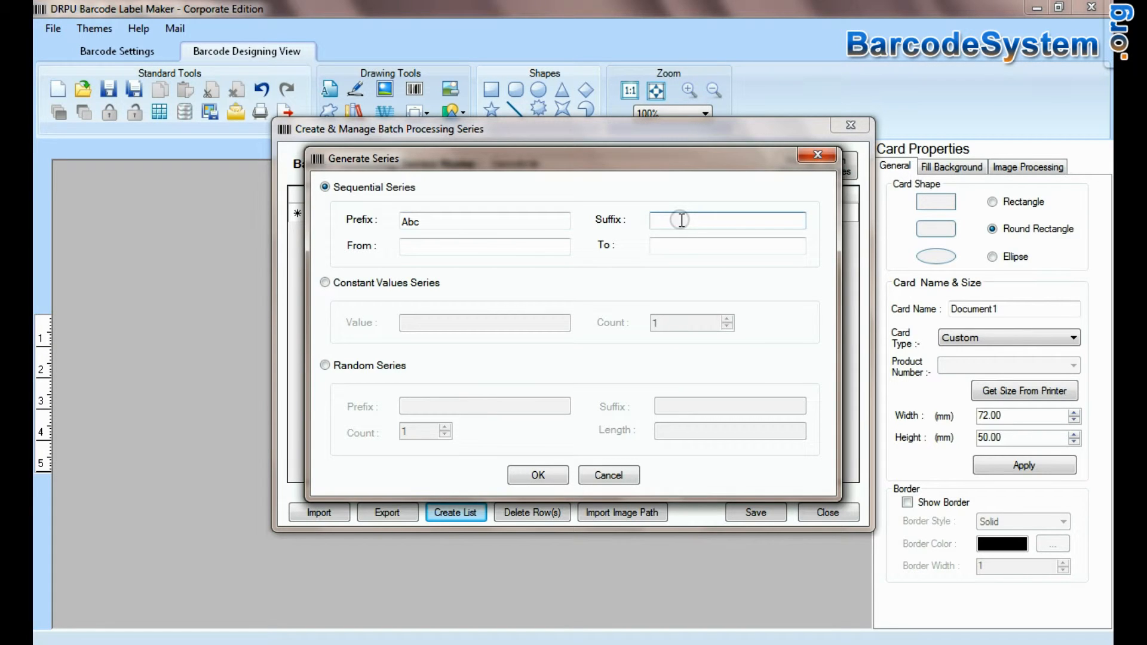
{"action": "type", "text": "d"}
{"action": "left_click", "coordinate": [484, 246]}
{"action": "type", "text": "1"}
{"action": "left_click", "coordinate": [664, 245]}
{"action": "type", "text": "10"}
{"action": "left_click", "coordinate": [539, 475]}
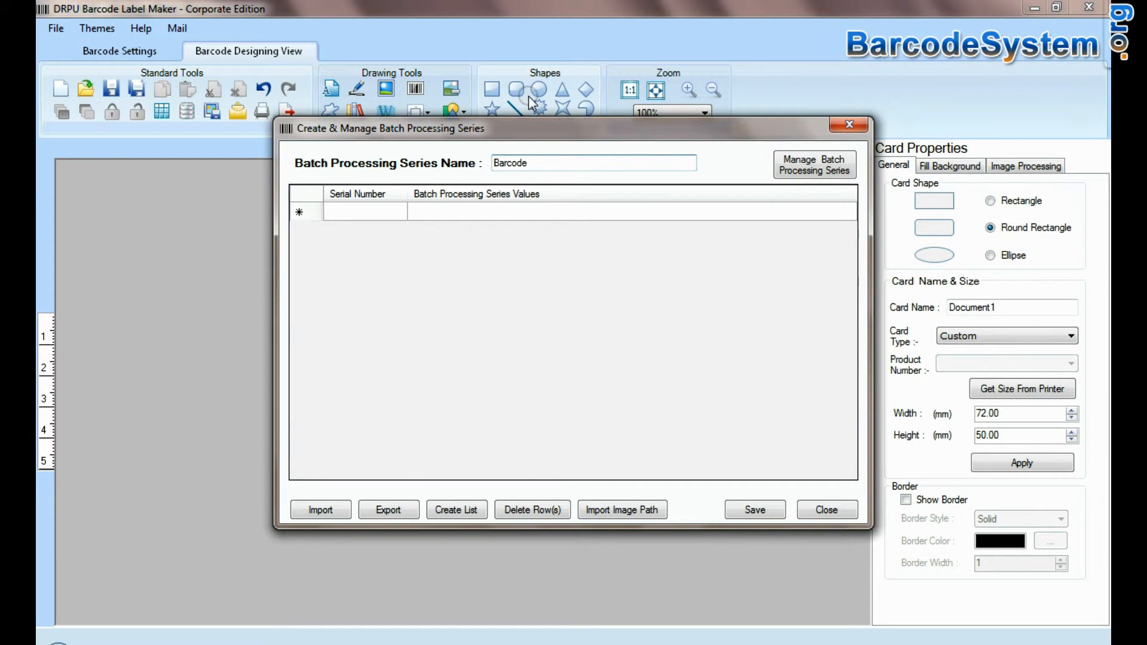
Import the series values from the Excel worksheet's Sheet1
{"action": "left_click", "coordinate": [321, 511]}
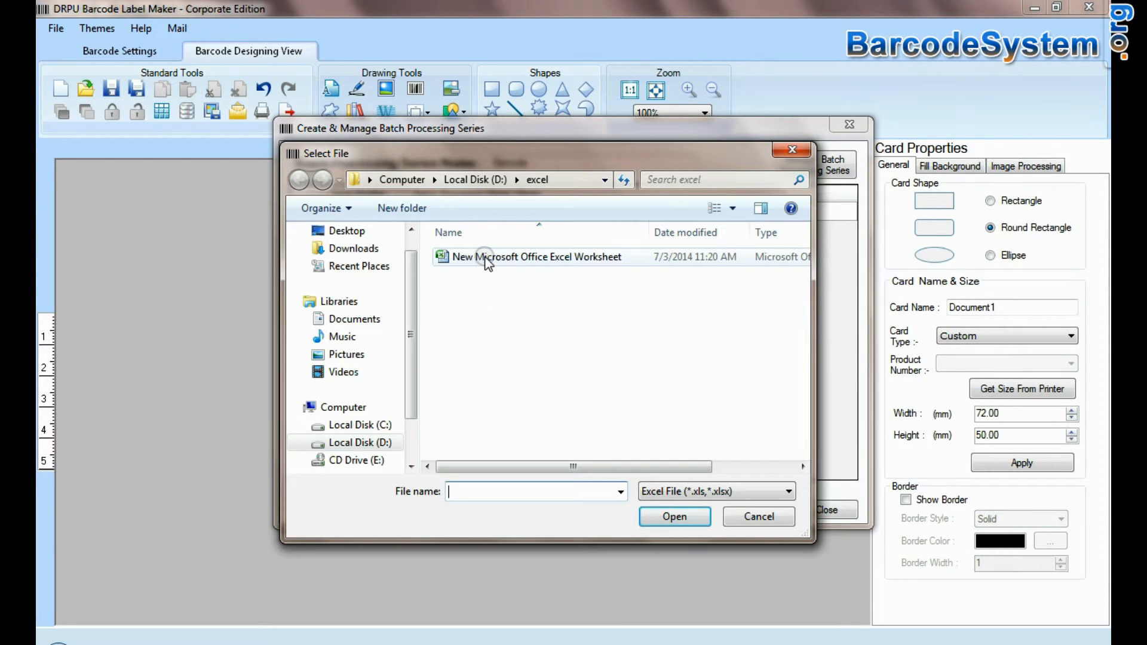
{"action": "left_click", "coordinate": [536, 257]}
{"action": "left_click", "coordinate": [668, 493]}
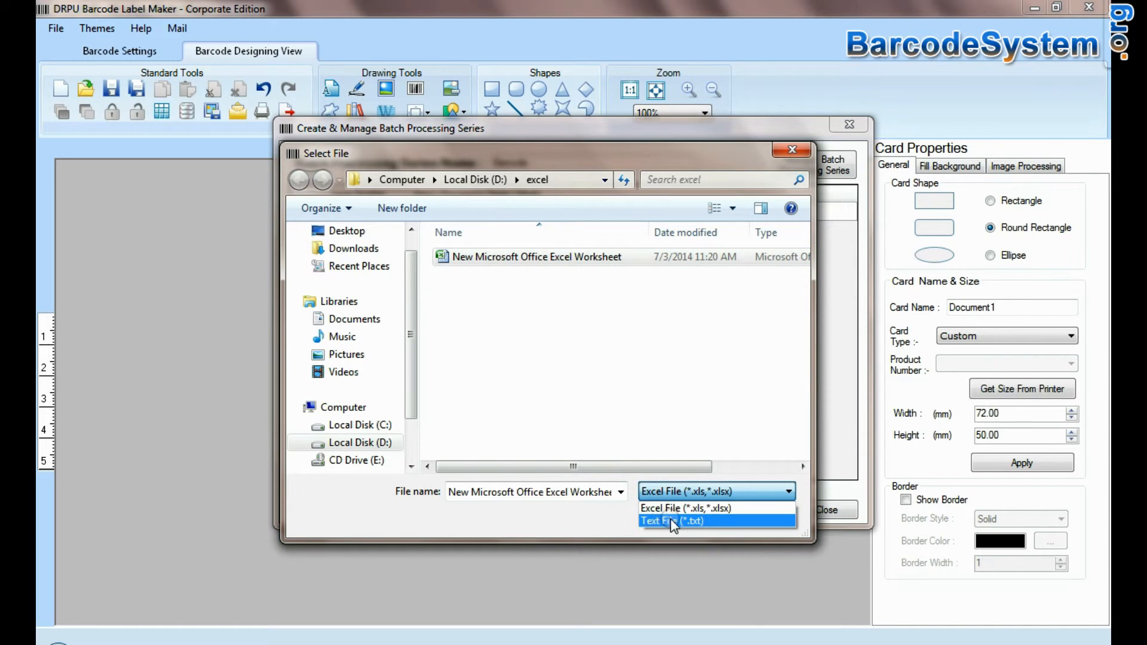
{"action": "left_click", "coordinate": [668, 504]}
{"action": "left_click", "coordinate": [674, 517]}
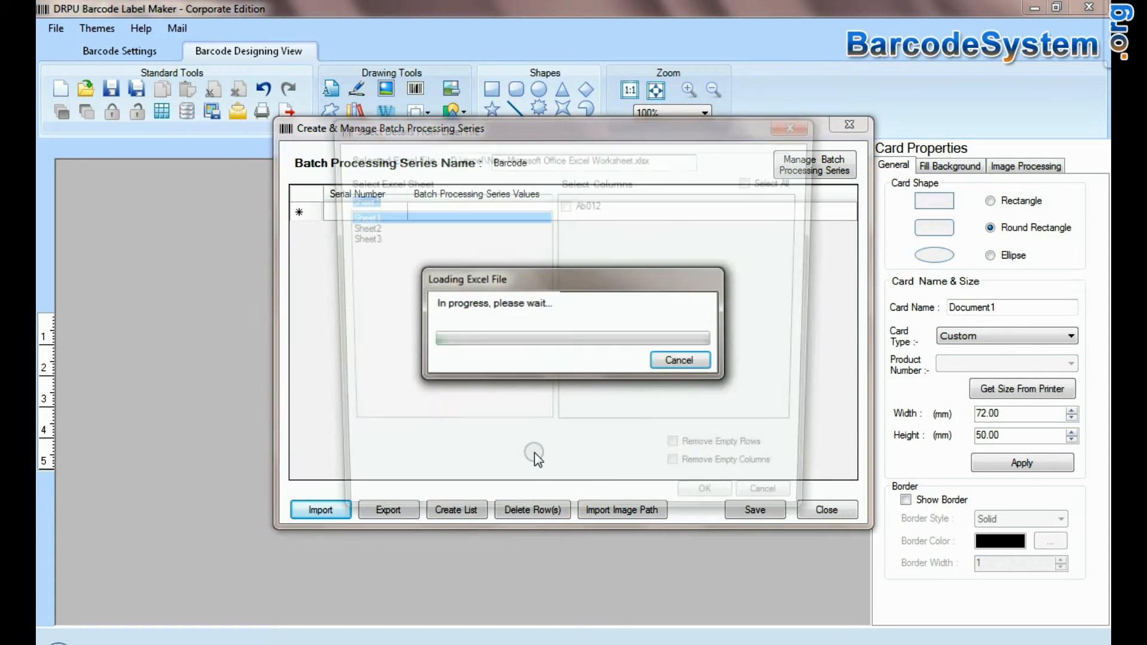
{"action": "left_click", "coordinate": [700, 510]}
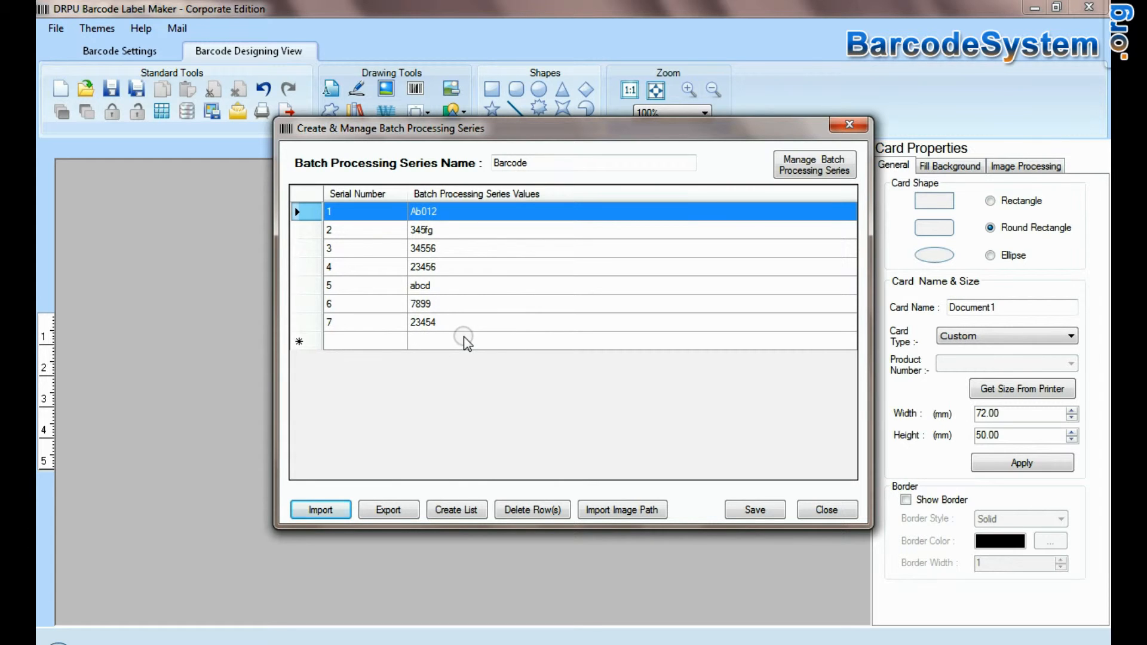
Cancel the Excel export, close the batch series window and dismiss the mail window
{"action": "left_click", "coordinate": [387, 510]}
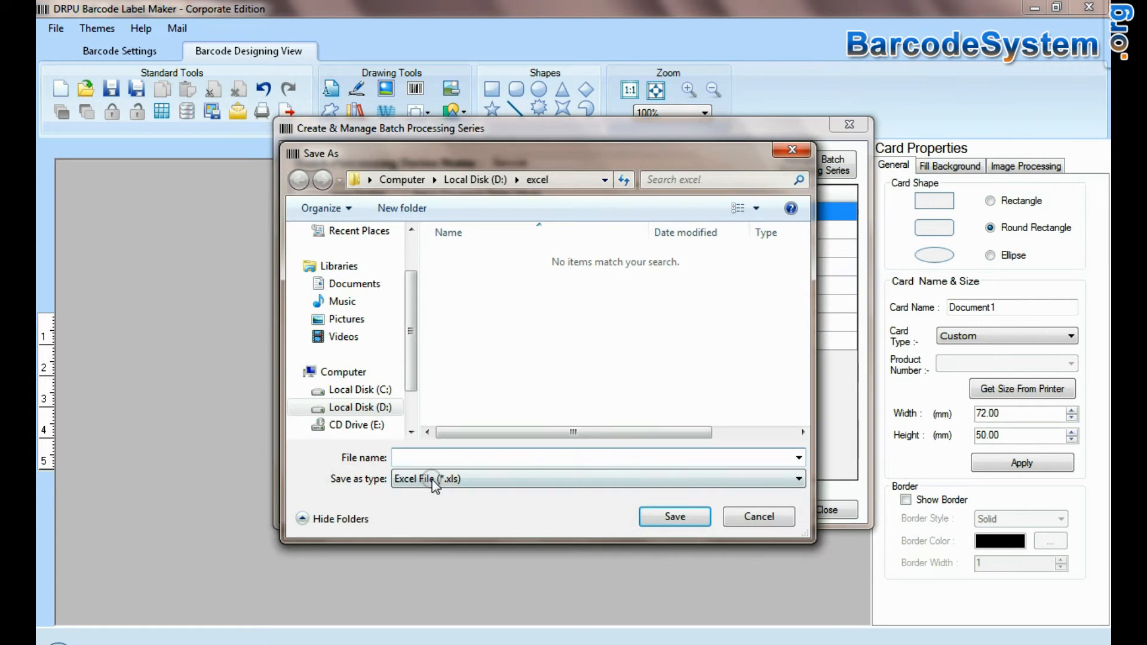
{"action": "left_click", "coordinate": [595, 478]}
{"action": "left_click", "coordinate": [430, 494]}
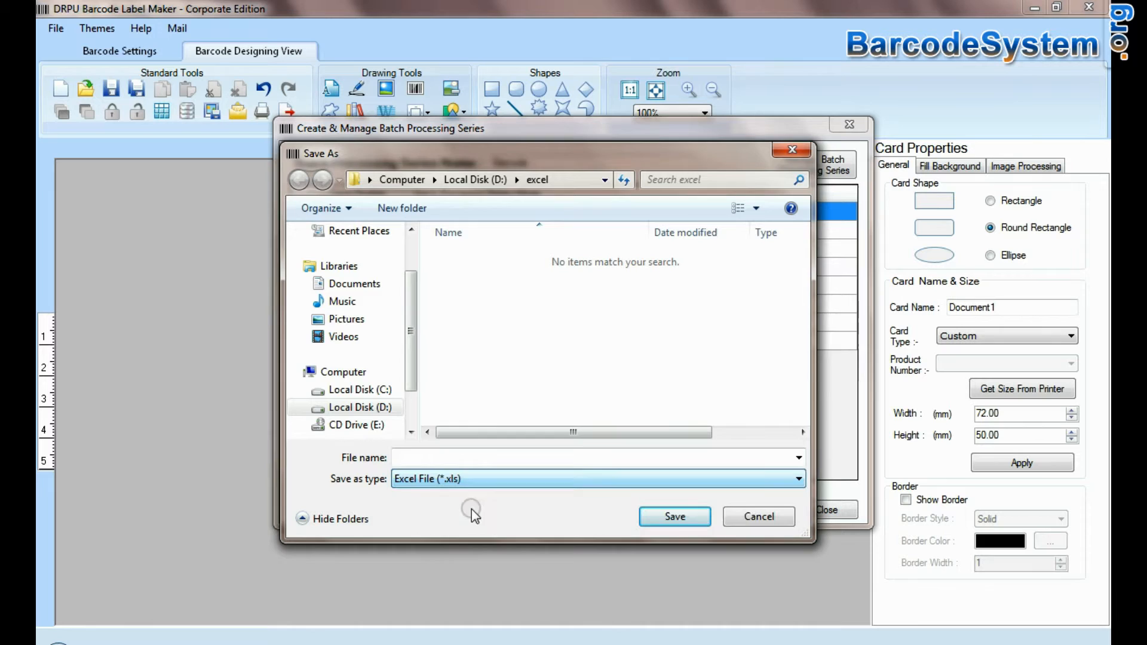
{"action": "left_click", "coordinate": [757, 520]}
{"action": "left_click", "coordinate": [825, 508]}
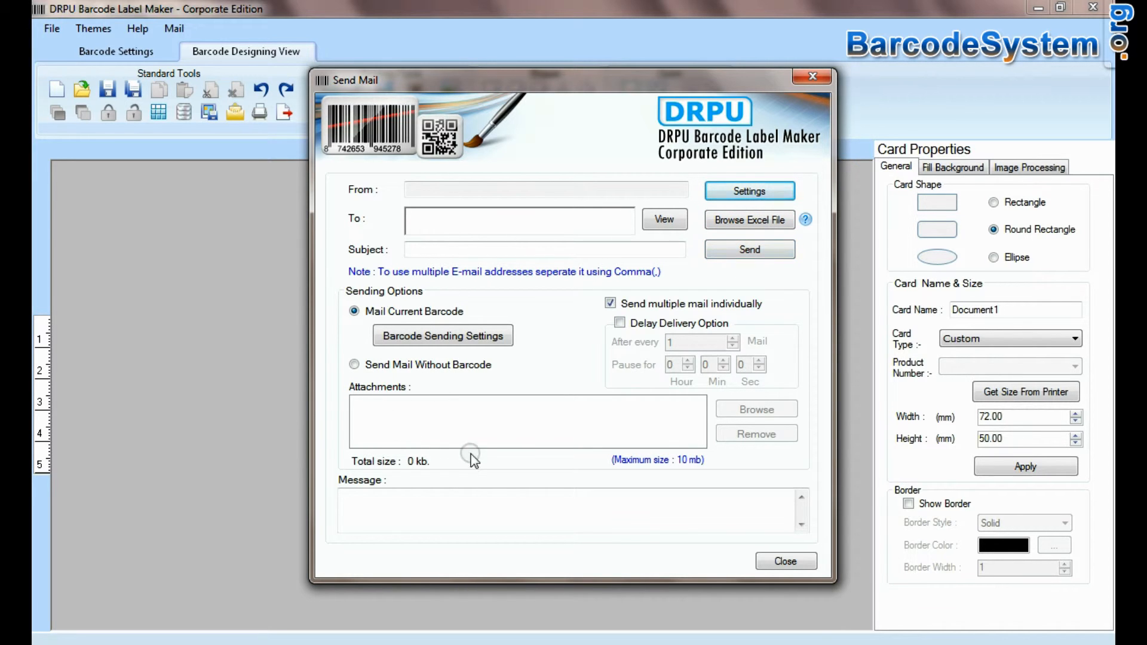
{"action": "left_click", "coordinate": [780, 561]}
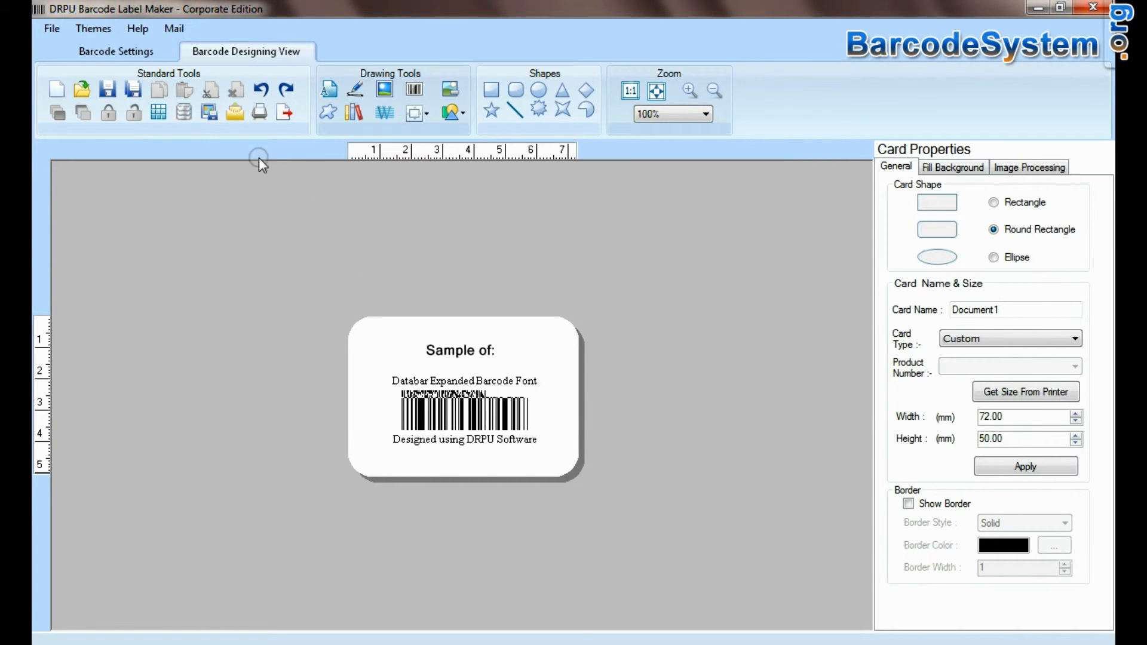
In print settings, use predefined label stock Avery A4 product 32060
{"action": "left_click", "coordinate": [260, 113]}
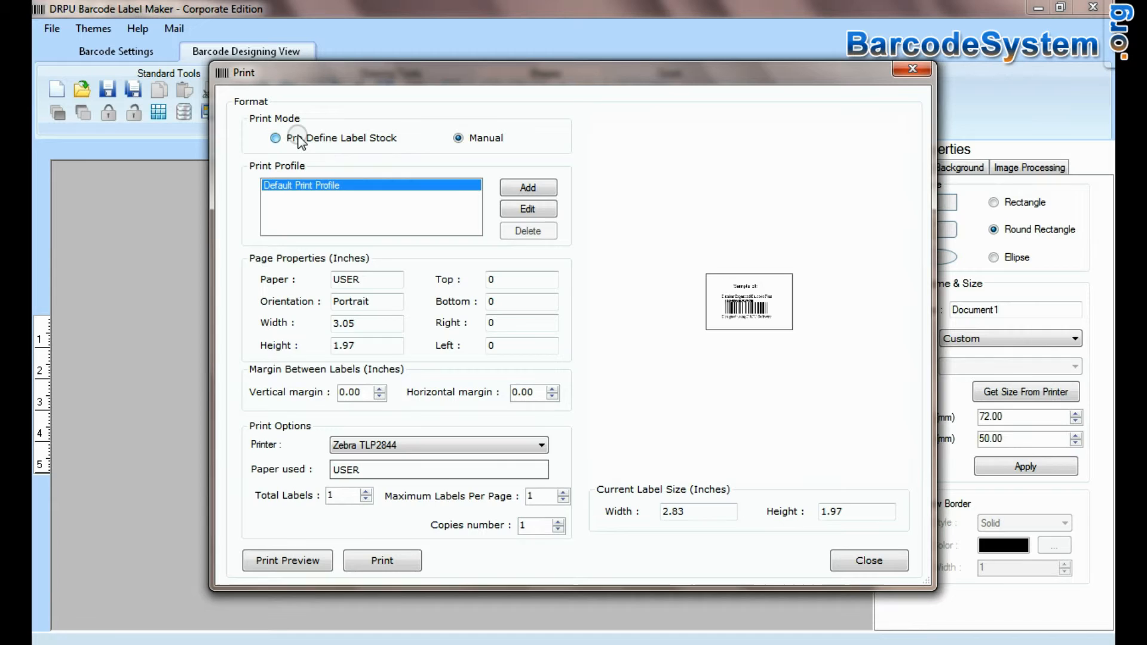
{"action": "left_click", "coordinate": [276, 137]}
{"action": "left_click", "coordinate": [426, 185]}
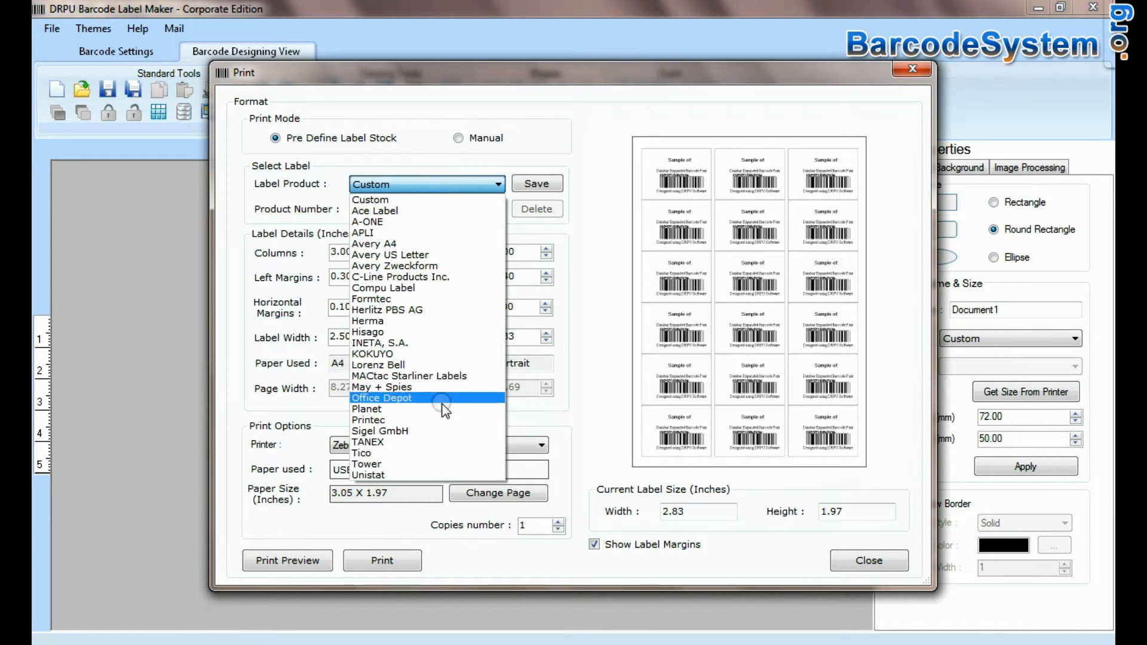
{"action": "left_click", "coordinate": [376, 243]}
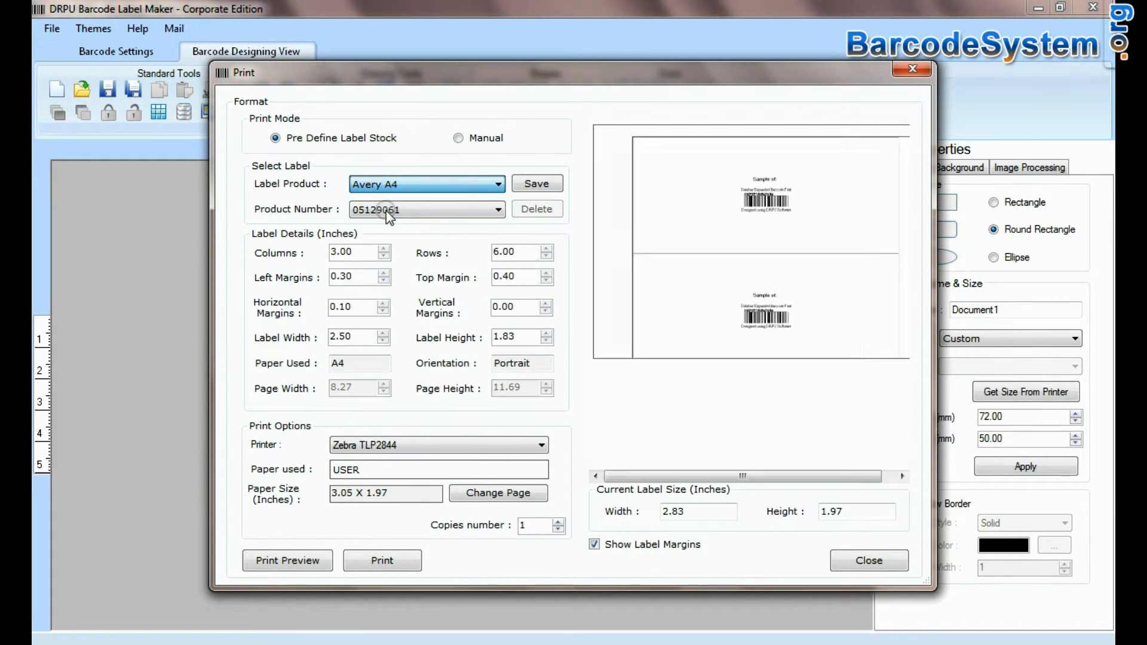
{"action": "left_click", "coordinate": [386, 211]}
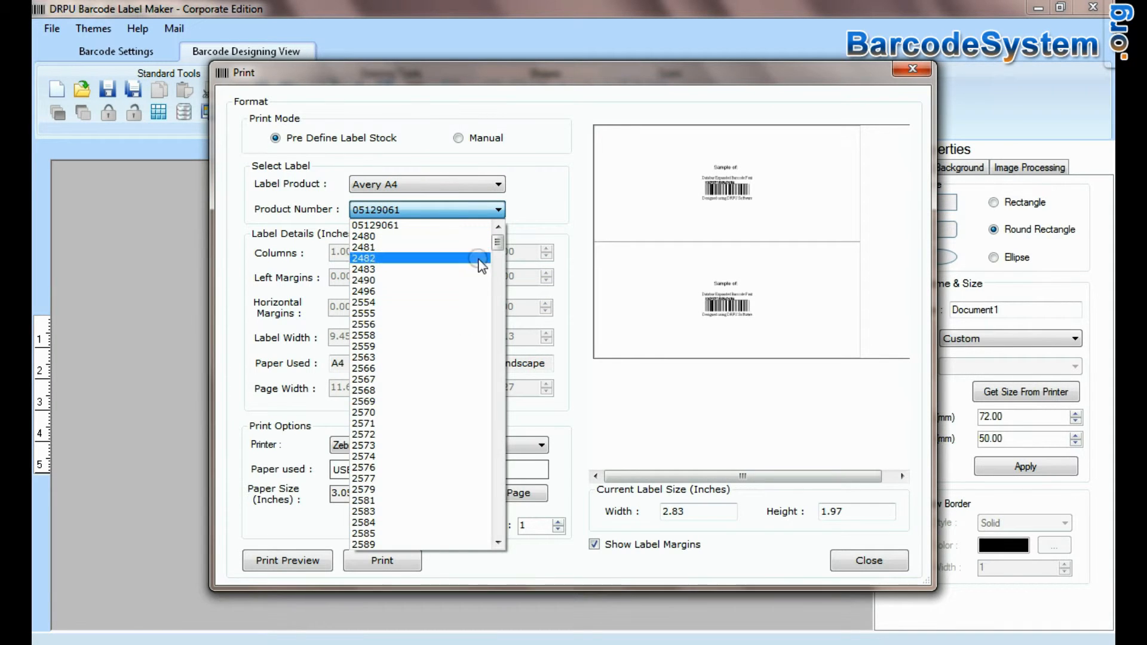
{"action": "mouse_move", "coordinate": [499, 235]}
{"action": "left_mouse_down"}
{"action": "mouse_move", "coordinate": [498, 373]}
{"action": "mouse_move", "coordinate": [499, 269]}
{"action": "left_mouse_up"}
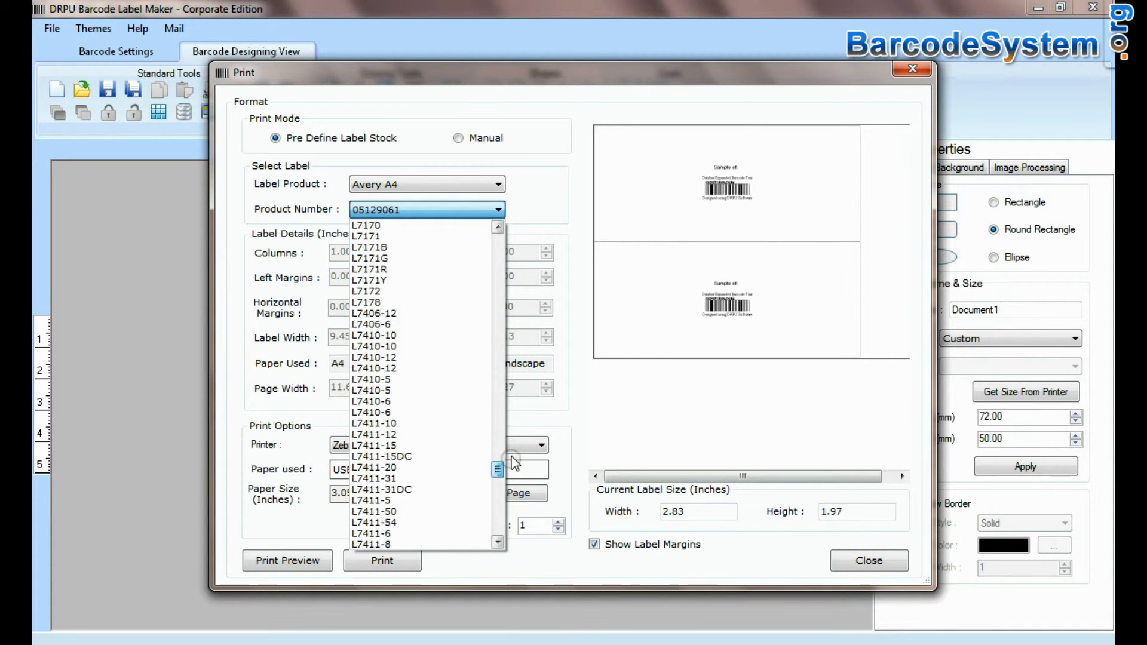
{"action": "left_click", "coordinate": [408, 269]}
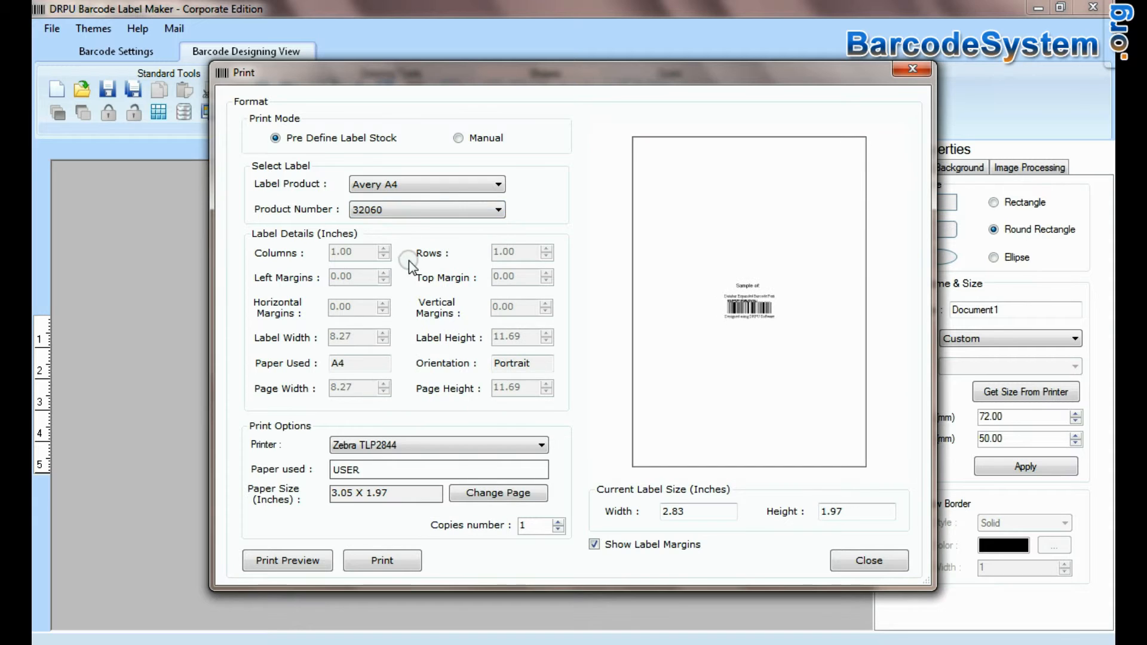
Try Formtec 3625 labels, then a Lorenz Bell product number
{"action": "left_click", "coordinate": [390, 185]}
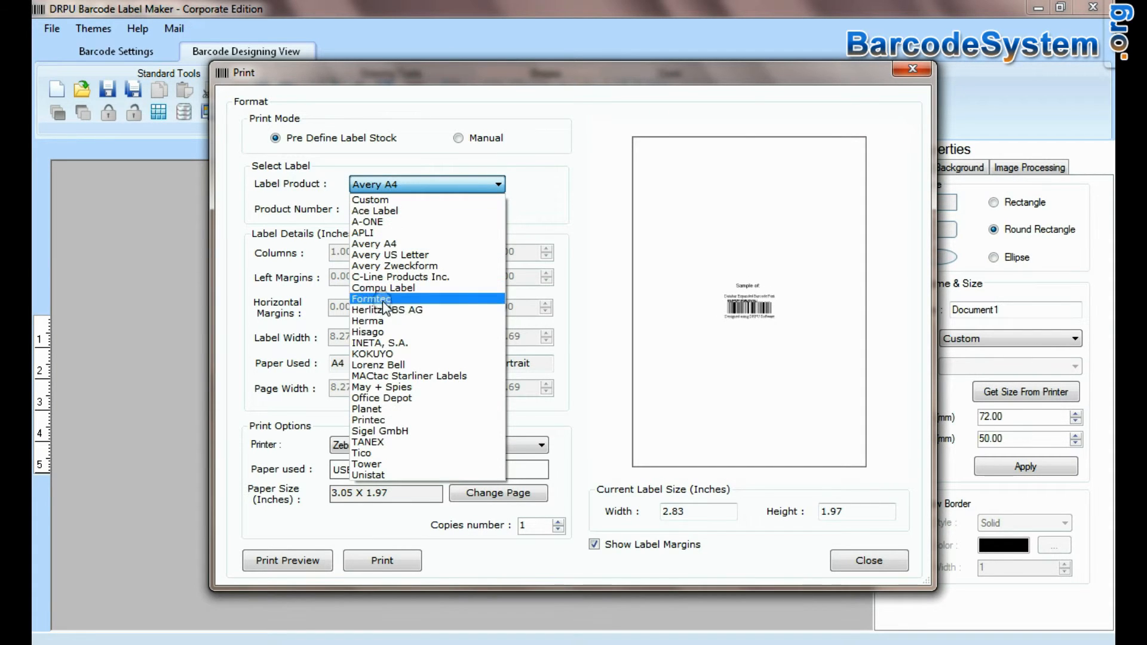
{"action": "left_click", "coordinate": [421, 300]}
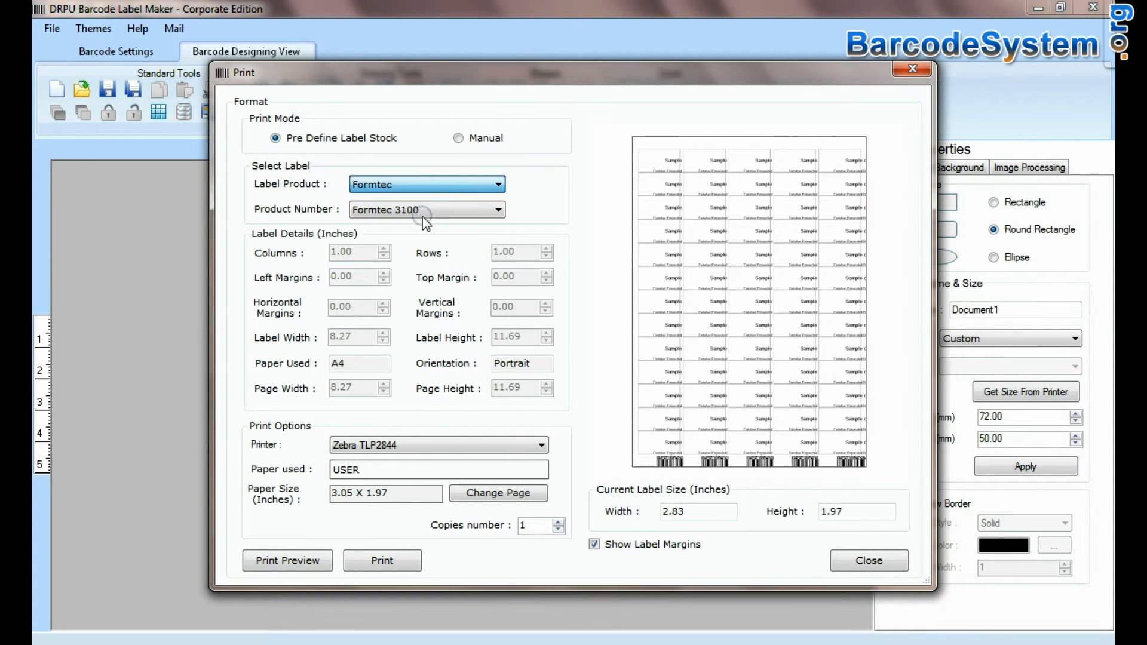
{"action": "left_click", "coordinate": [416, 210]}
{"action": "left_click_drag", "start_coordinate": [495, 273], "coordinate": [498, 322]}
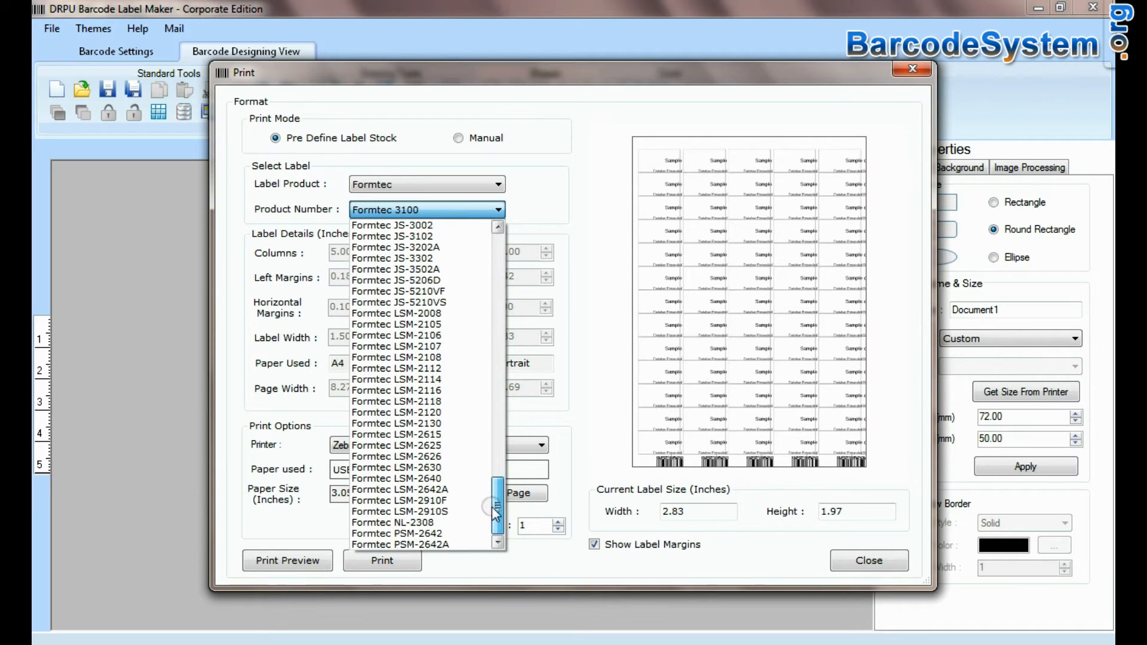
{"action": "left_click", "coordinate": [413, 323]}
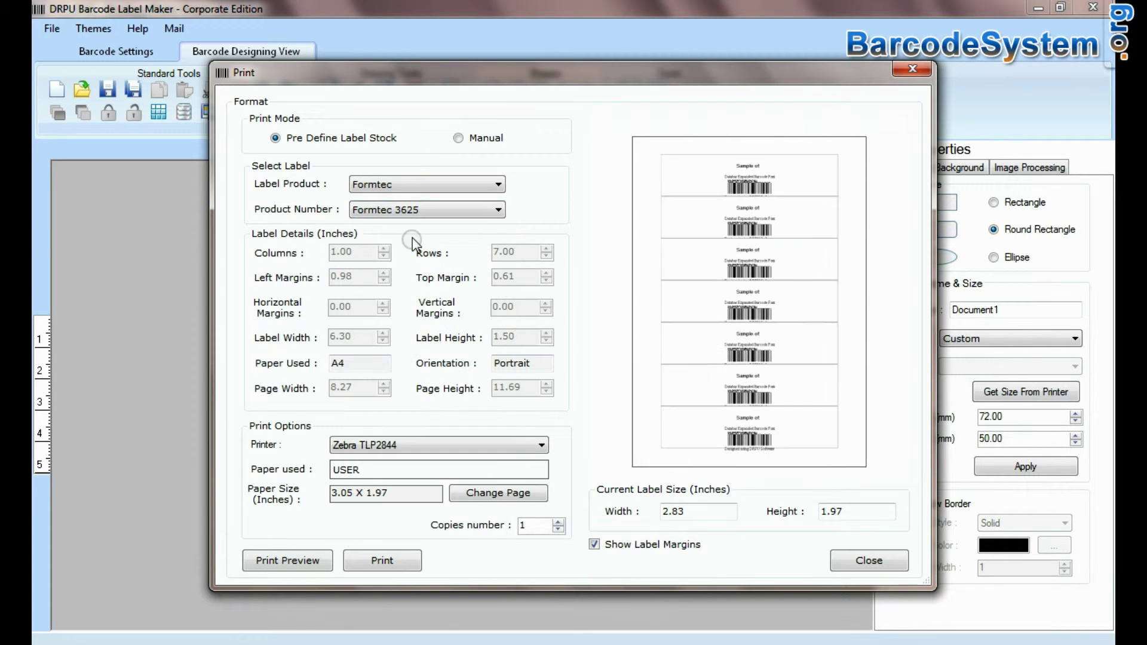
{"action": "left_click", "coordinate": [384, 186]}
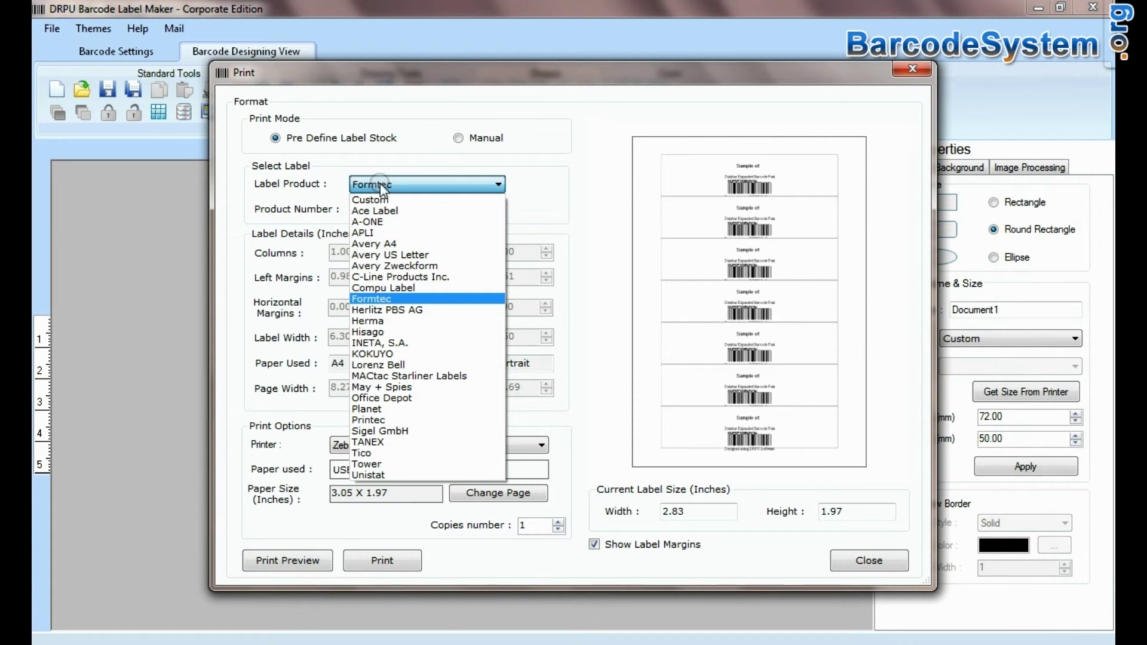
{"action": "left_click", "coordinate": [389, 365]}
{"action": "left_click", "coordinate": [451, 212]}
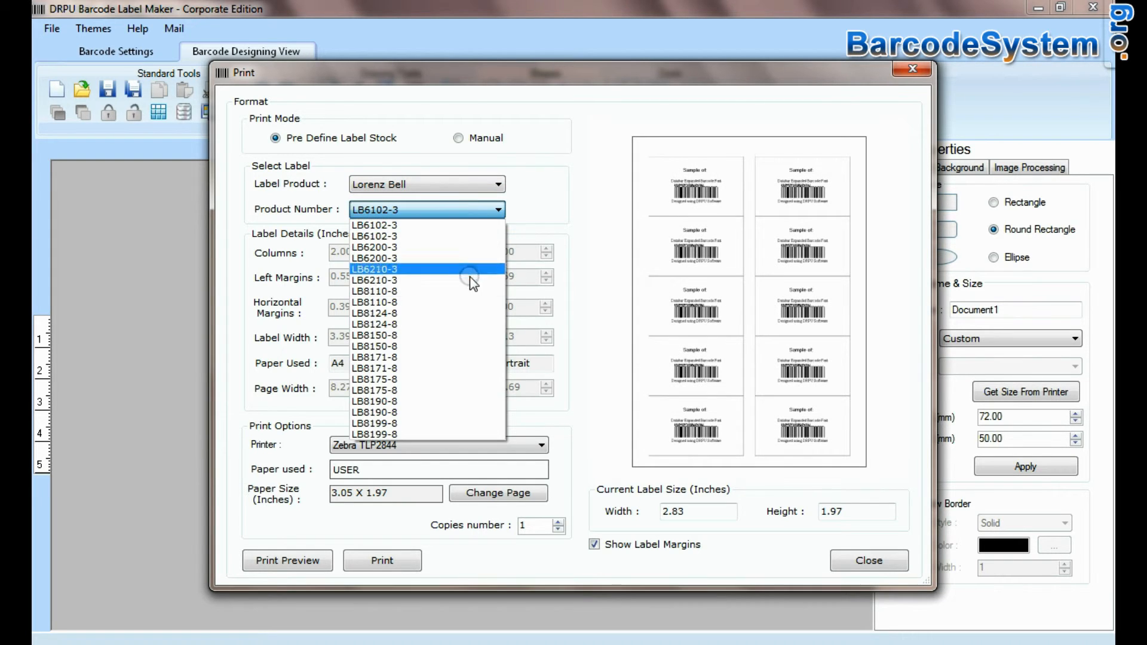
{"action": "left_click", "coordinate": [459, 340]}
Try Hisago stock, then settle on a custom three-column label sheet
{"action": "left_click", "coordinate": [422, 184]}
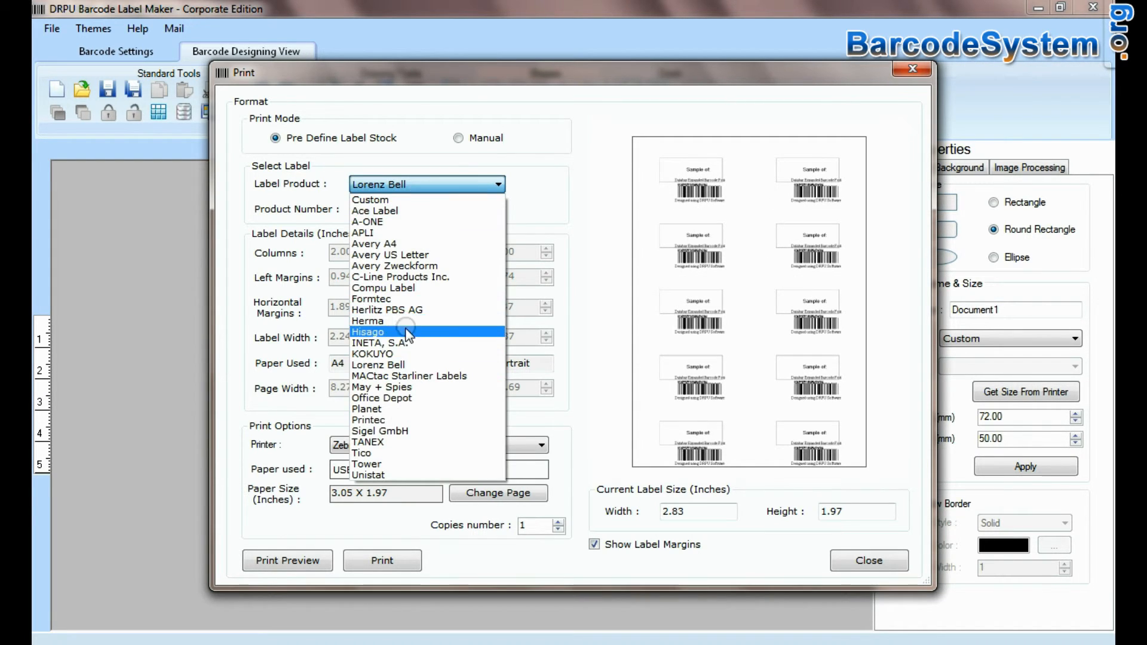
{"action": "left_click", "coordinate": [408, 334]}
{"action": "left_click", "coordinate": [406, 188]}
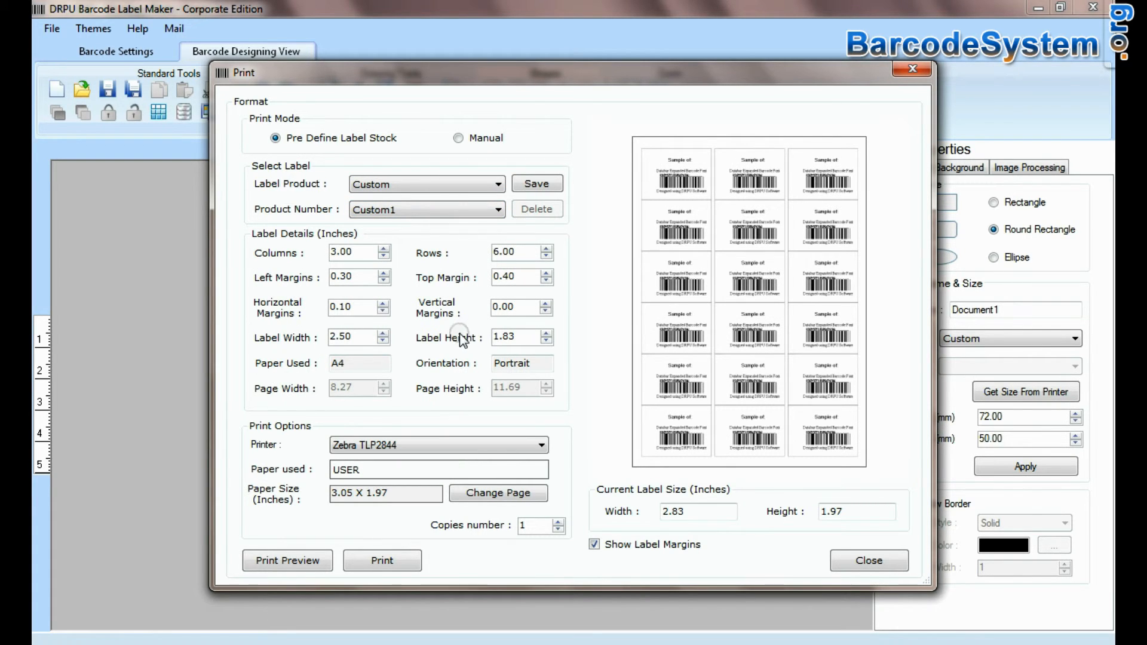
Switch to manual print layout and review the available printers
{"action": "left_click", "coordinate": [459, 139]}
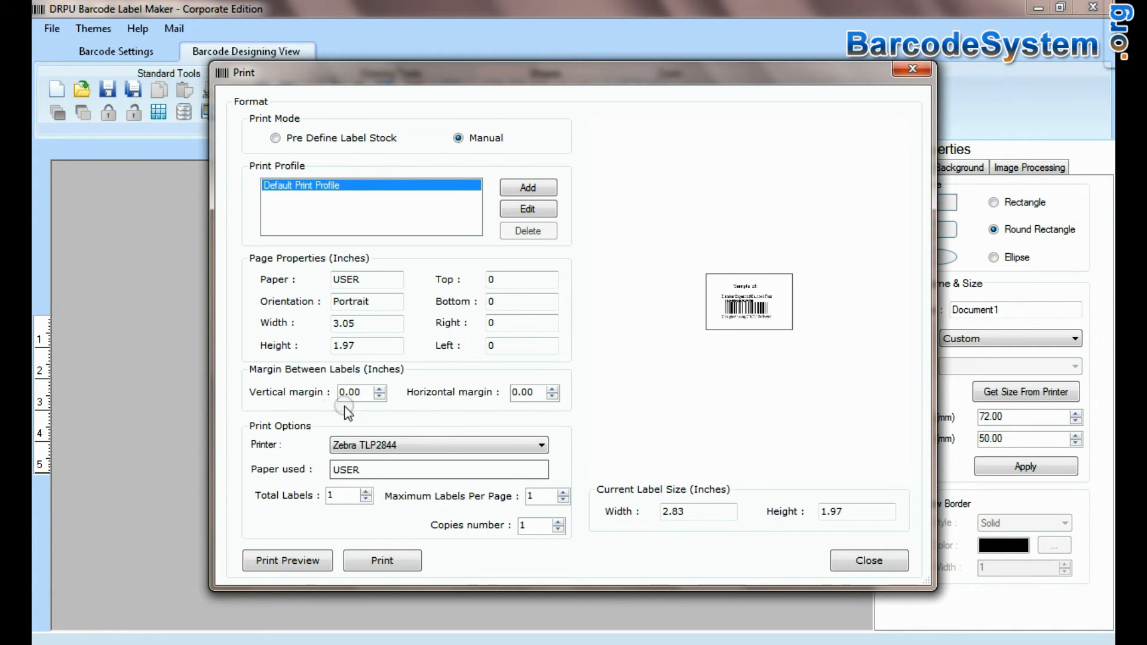
{"action": "left_click", "coordinate": [386, 446]}
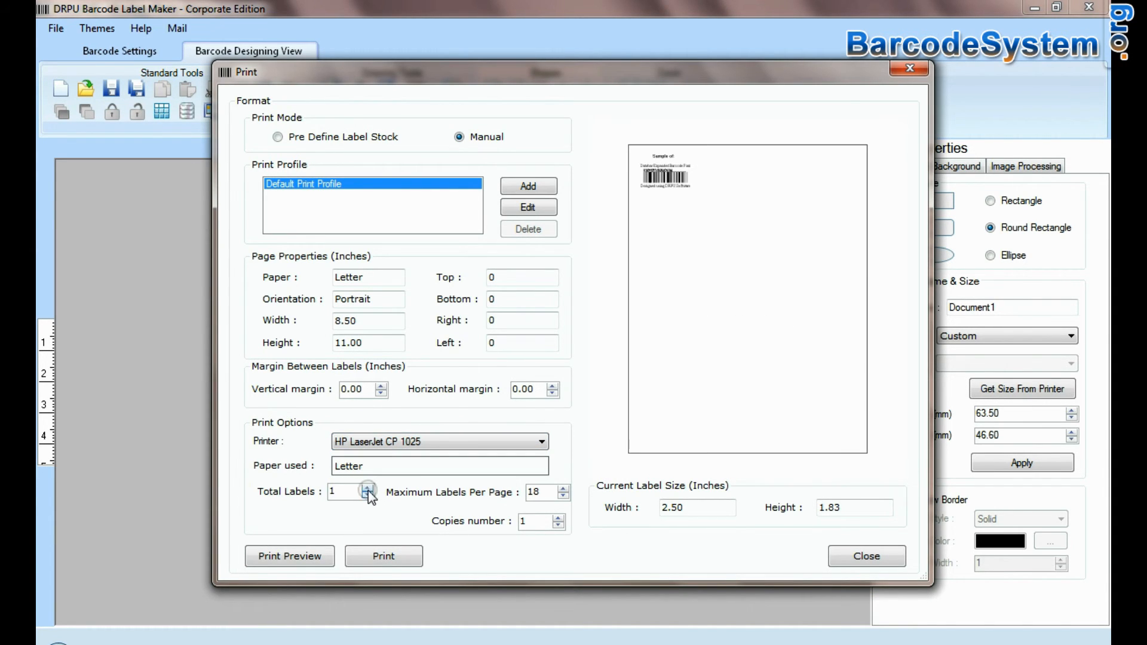
Widen the horizontal margin between labels to 0.30 inch using the spinner
{"action": "left_click", "coordinate": [553, 385]}
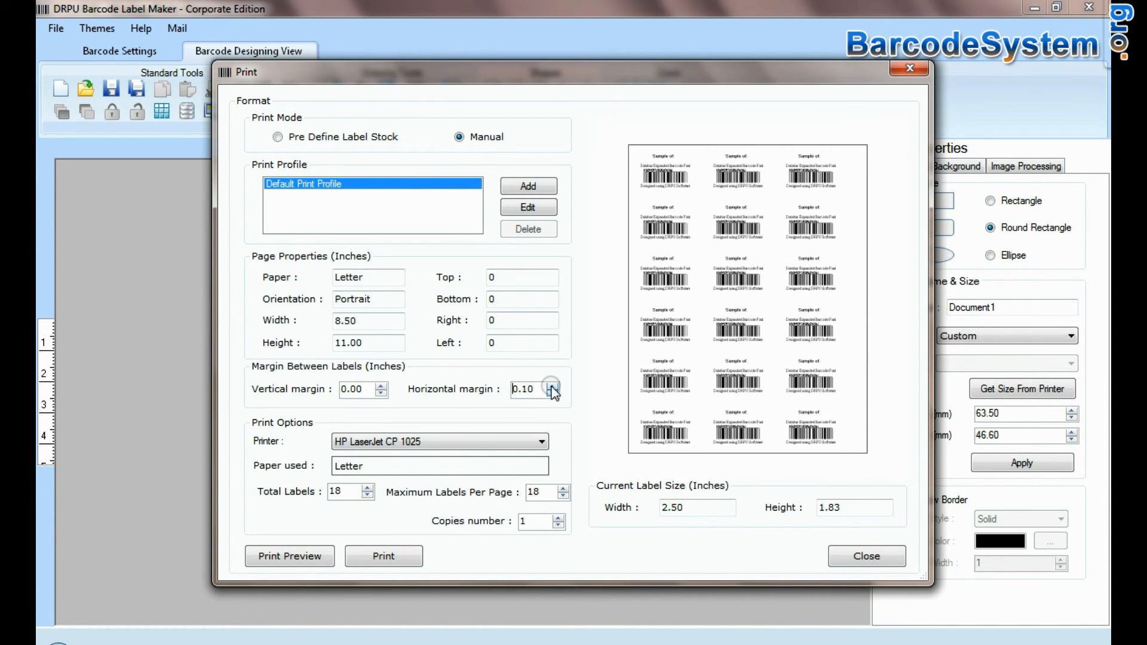
{"action": "left_click", "coordinate": [553, 385]}
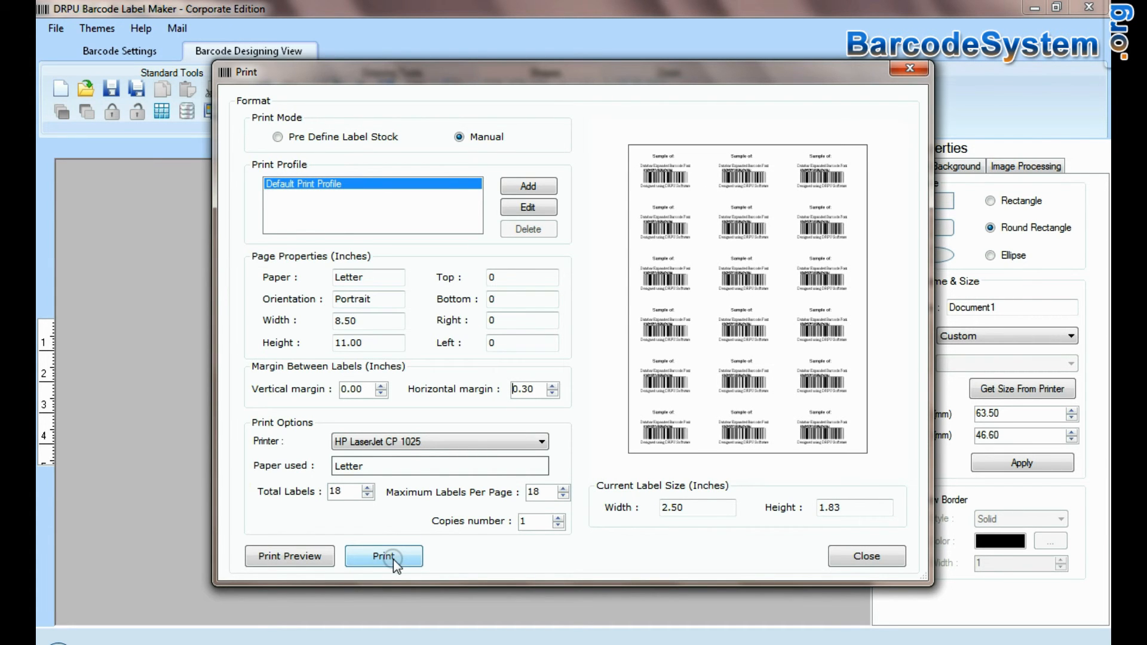